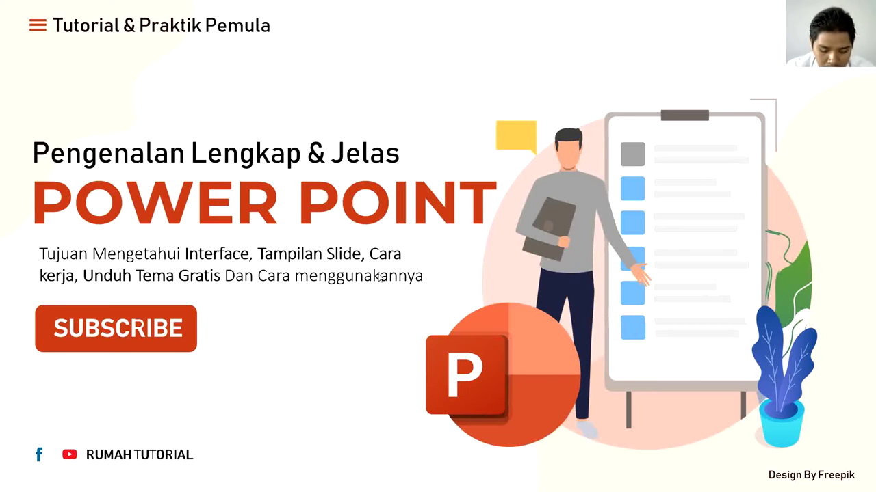
Step: Page through the wedding invitation slideshow, then search 'power' from Start and launch PowerPoint
{"action": "left_click", "coordinate": [380, 276]}
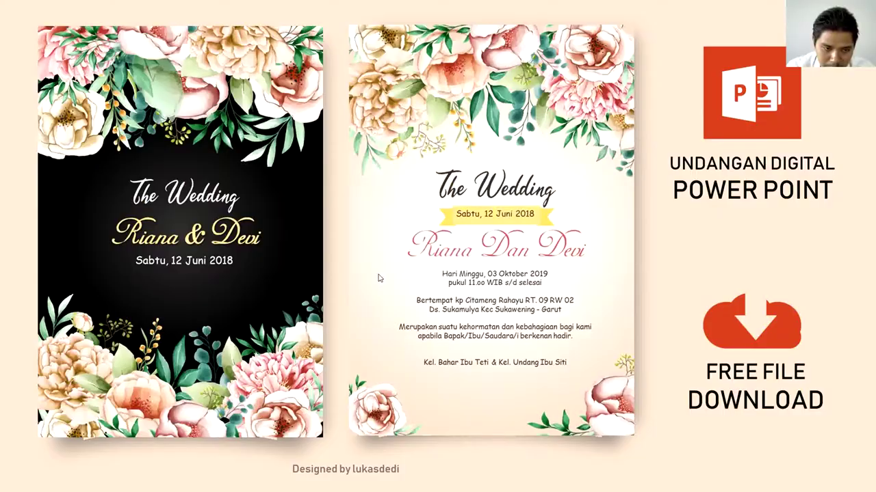
{"action": "left_click", "coordinate": [380, 278]}
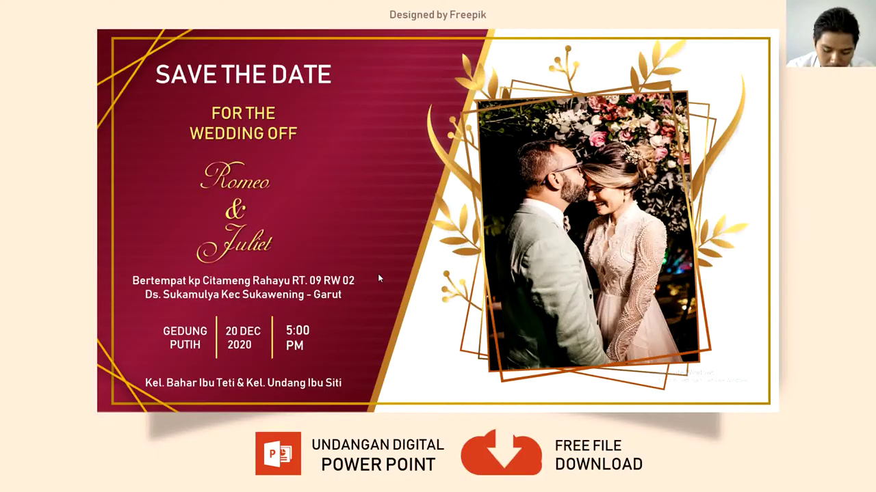
{"action": "left_click", "coordinate": [378, 277]}
{"action": "left_click", "coordinate": [379, 278]}
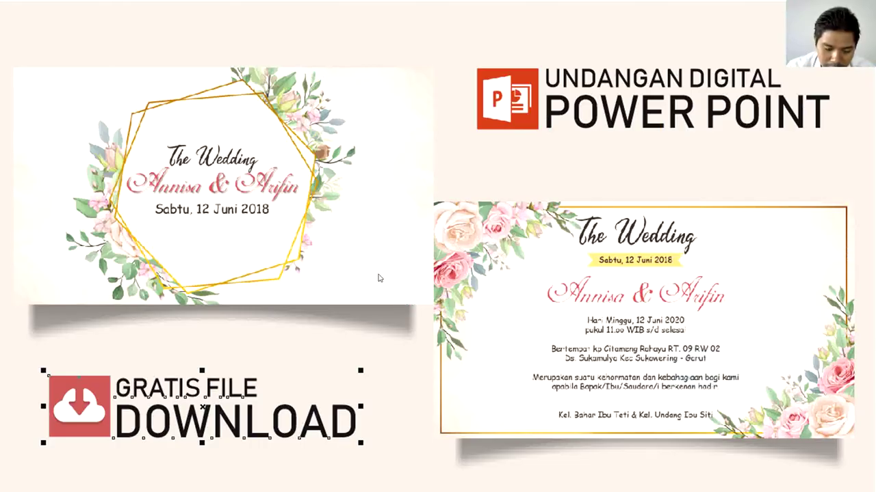
{"action": "left_click", "coordinate": [378, 278]}
{"action": "left_click", "coordinate": [379, 276]}
{"action": "left_click", "coordinate": [379, 276]}
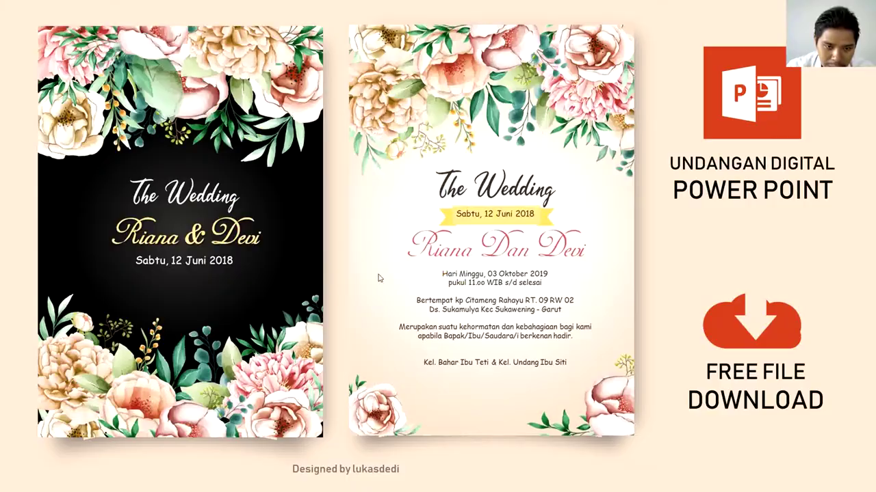
{"action": "left_click", "coordinate": [379, 276]}
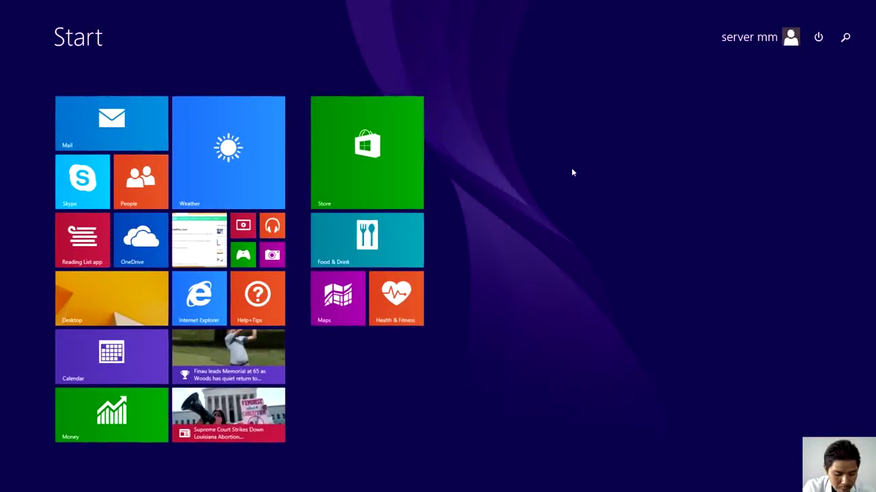
{"action": "type", "text": "powerPoint"}
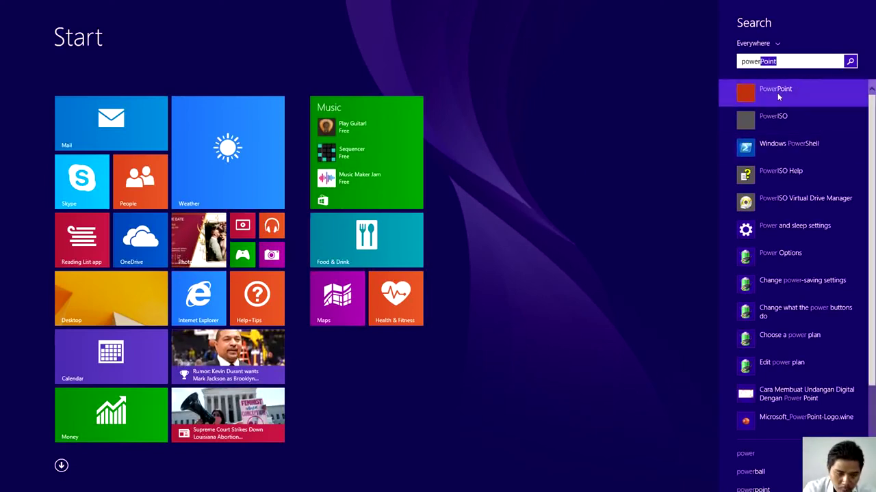
{"action": "left_click", "coordinate": [777, 92]}
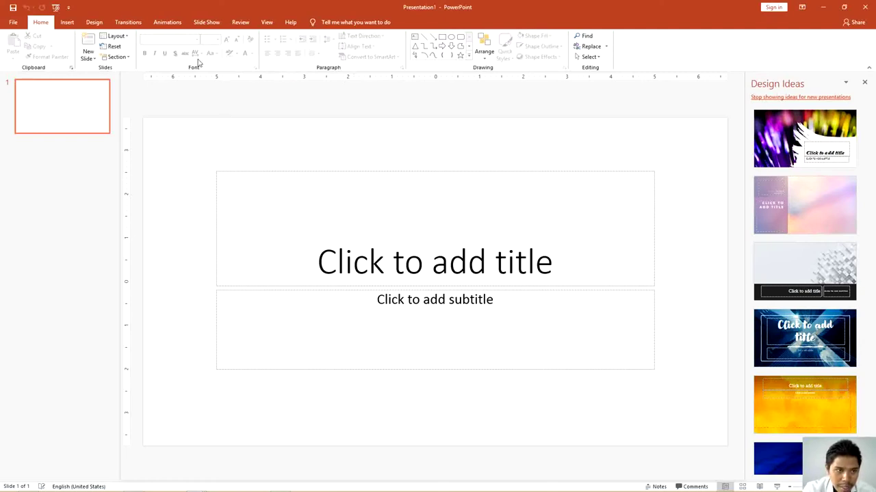
{"action": "left_click", "coordinate": [14, 21]}
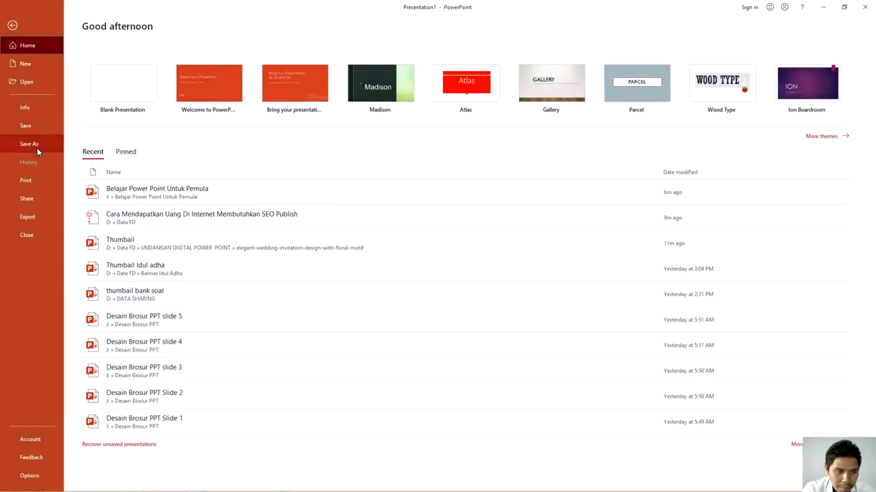
{"action": "left_click", "coordinate": [12, 27]}
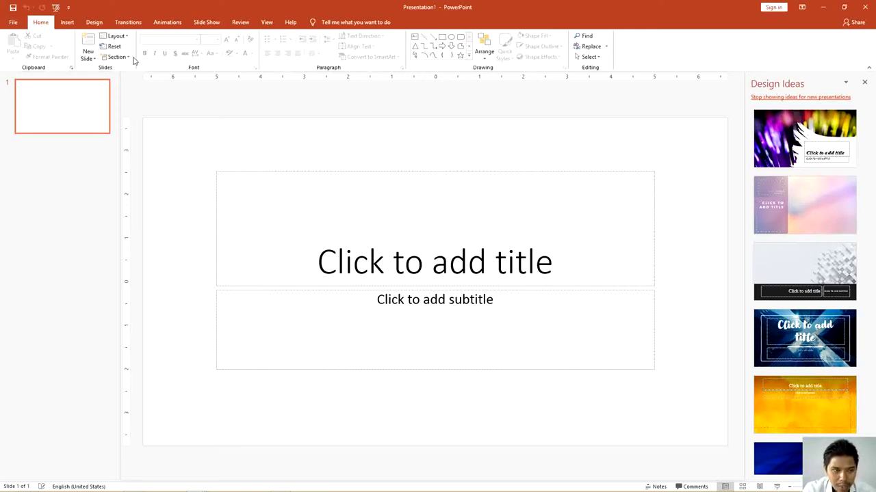
Step: Insert a Title and Content slide, then give slide 1 the Content with Caption layout
{"action": "left_click", "coordinate": [88, 59]}
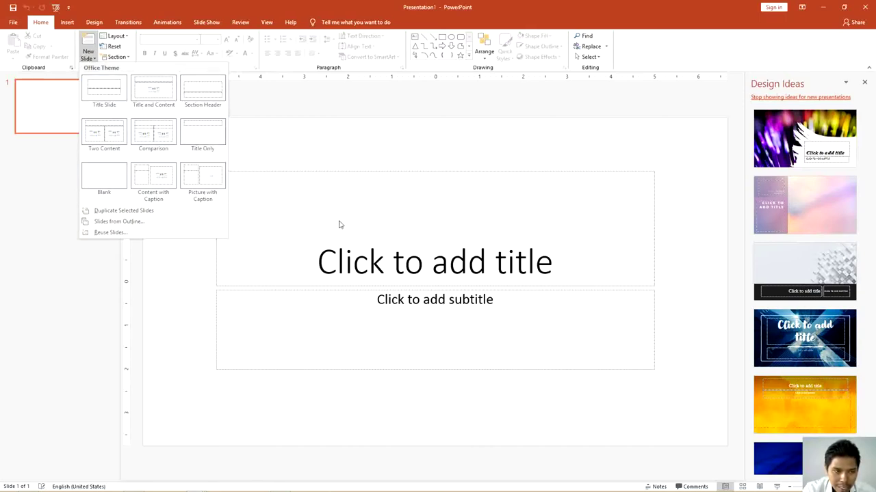
{"action": "left_click", "coordinate": [155, 96]}
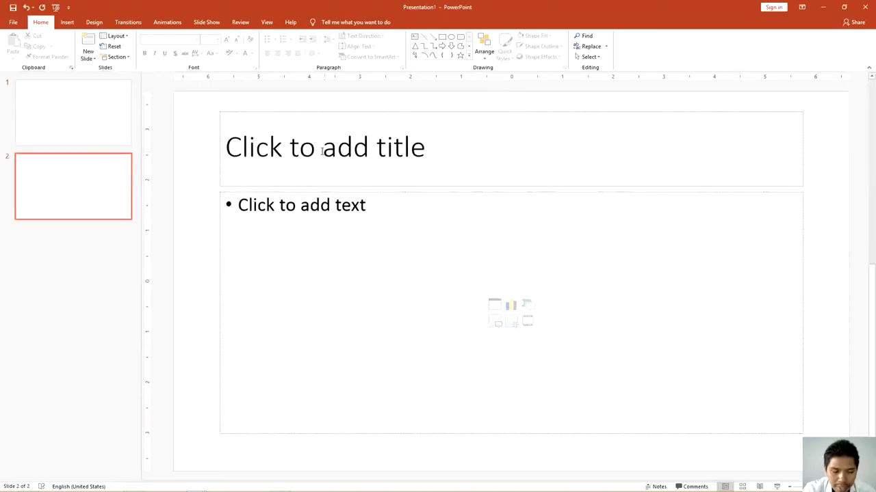
{"action": "left_click", "coordinate": [125, 112]}
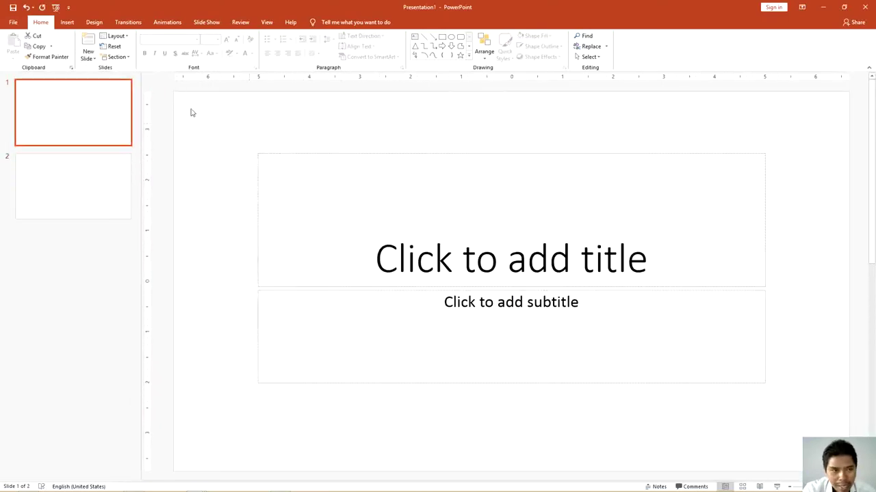
{"action": "left_click", "coordinate": [120, 37]}
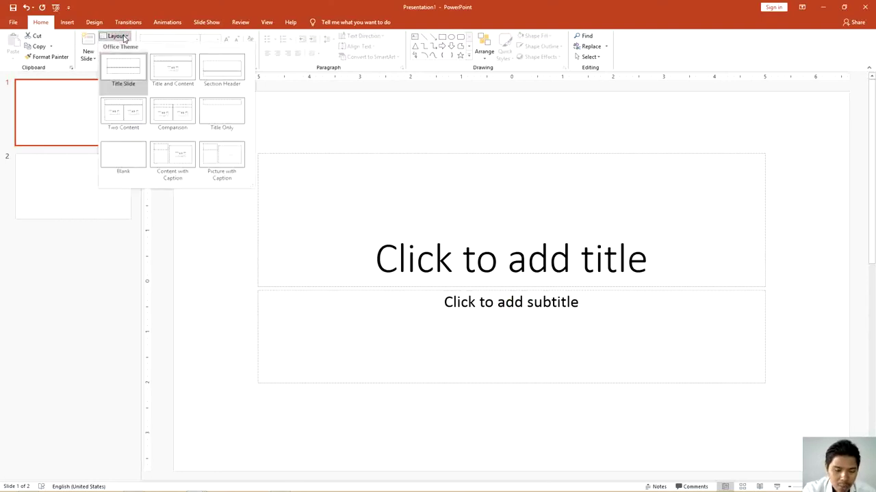
{"action": "left_click", "coordinate": [178, 156]}
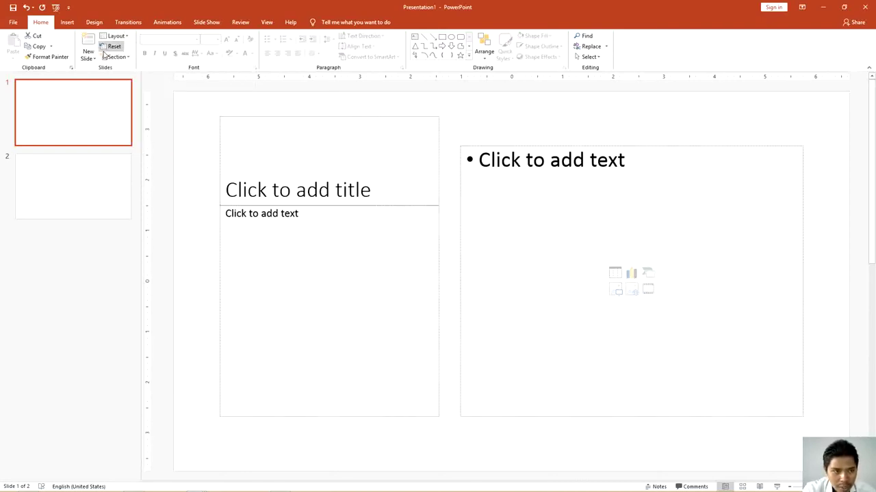
Step: Look at the New Slide layouts again without adding one, then view the Arrange options
{"action": "left_click", "coordinate": [88, 57]}
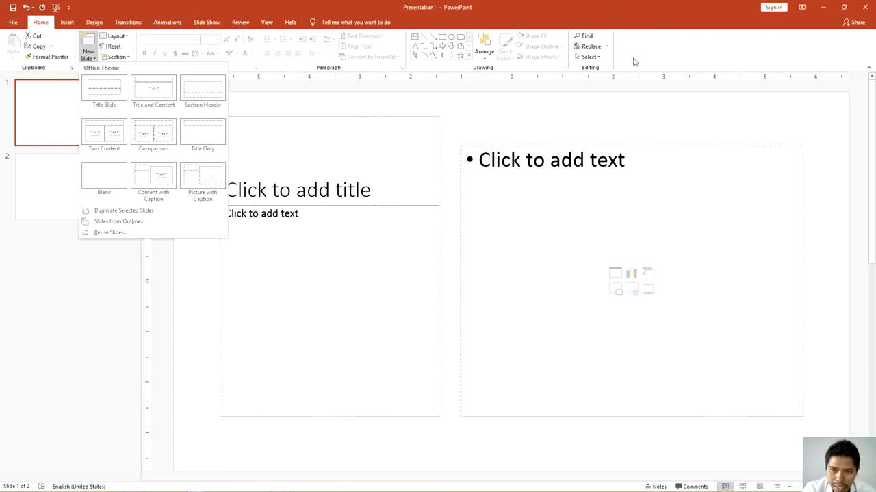
{"action": "left_click", "coordinate": [634, 61]}
{"action": "left_click", "coordinate": [485, 60]}
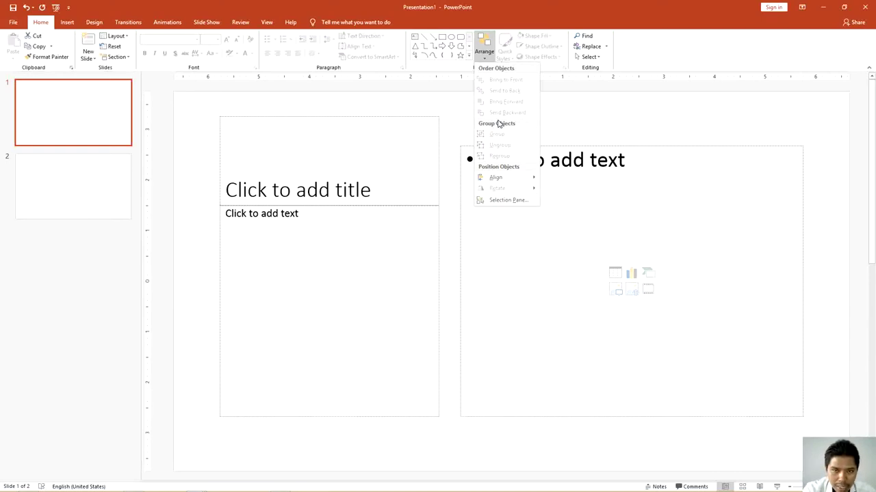
Step: Dismiss the Arrange dropdown and bring up the Insert ribbon
{"action": "mouse_move", "coordinate": [511, 178]}
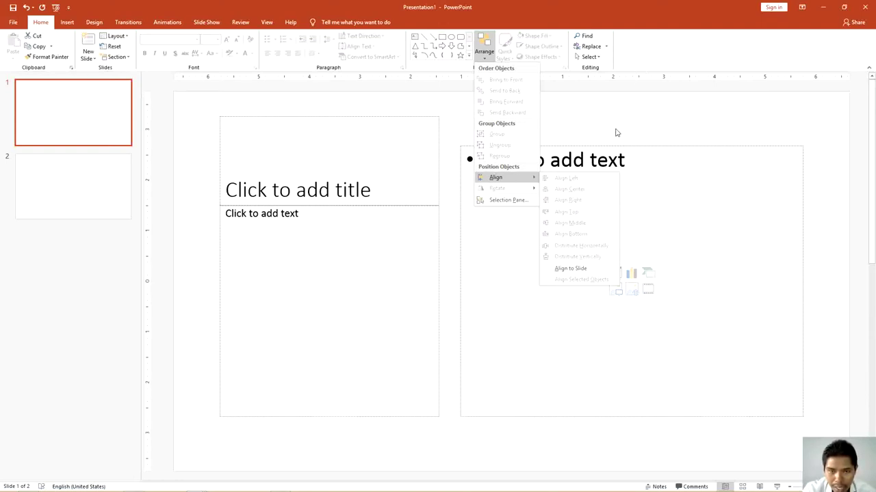
{"action": "left_click", "coordinate": [68, 22]}
{"action": "left_click", "coordinate": [68, 22]}
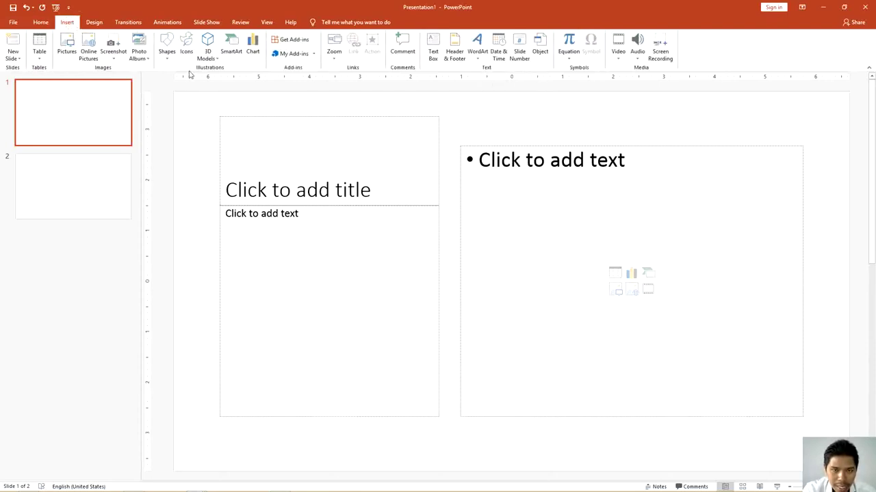
Step: Select all of slide 1's title, caption and content placeholders with Ctrl+A and delete them
{"action": "left_click", "coordinate": [270, 148]}
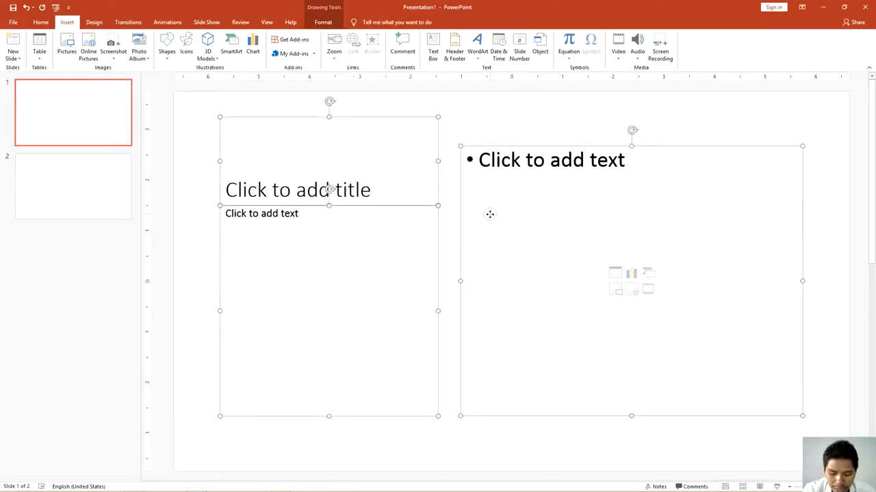
{"action": "key", "text": "ctrl+a"}
{"action": "key", "text": "Delete"}
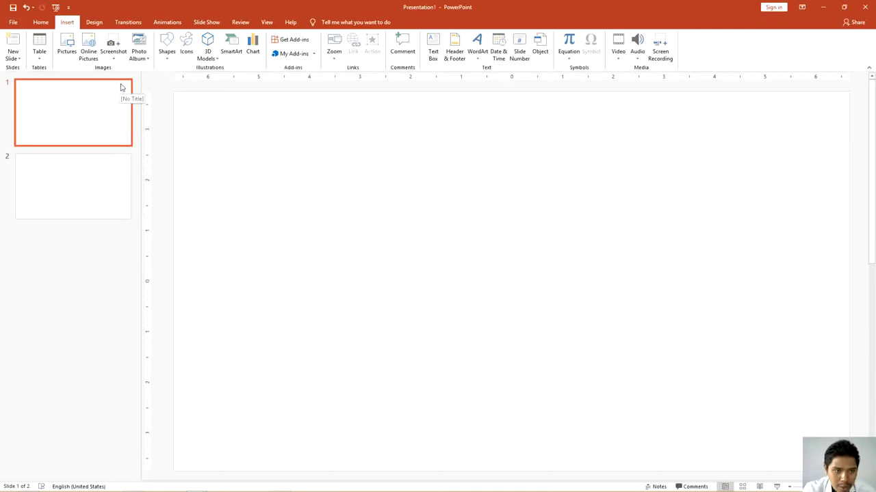
{"action": "left_click", "coordinate": [167, 53]}
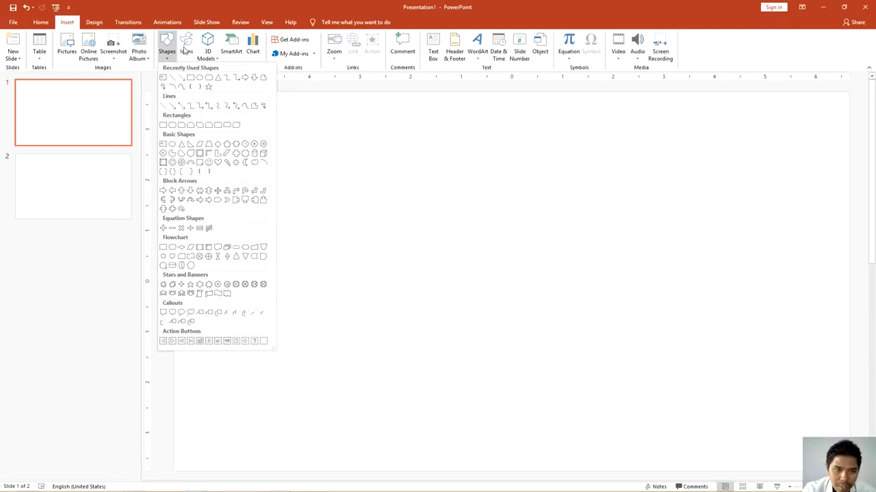
Step: Dismiss the Shapes gallery and display the Design themes
{"action": "left_click", "coordinate": [411, 22]}
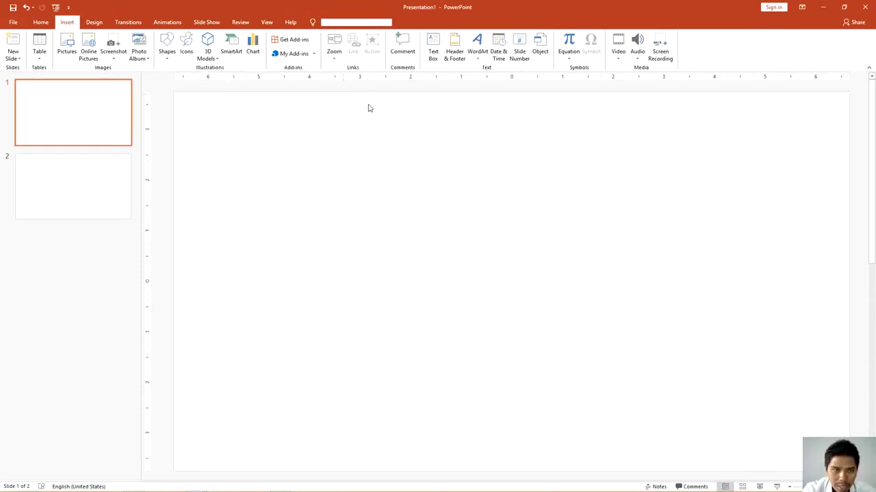
{"action": "left_click", "coordinate": [105, 24]}
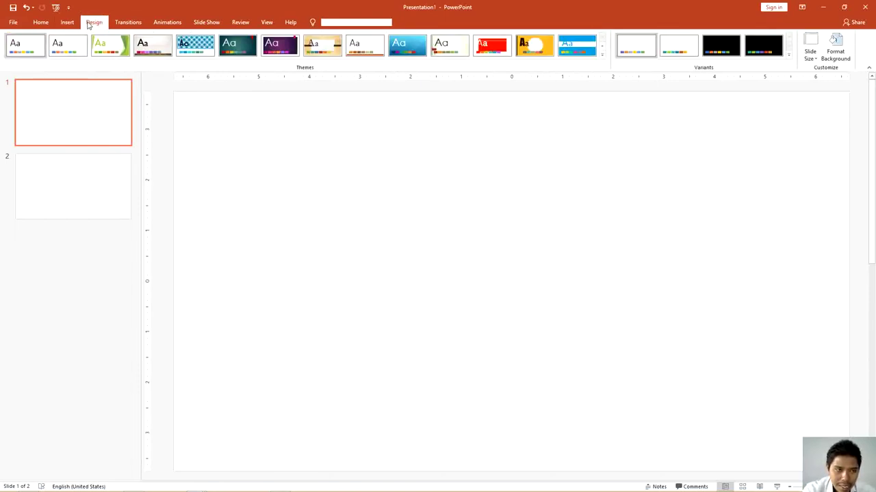
Step: Preview several themes from the gallery: the blue one, wooden floor and grey smoke
{"action": "left_click", "coordinate": [602, 55]}
{"action": "key", "text": "Escape"}
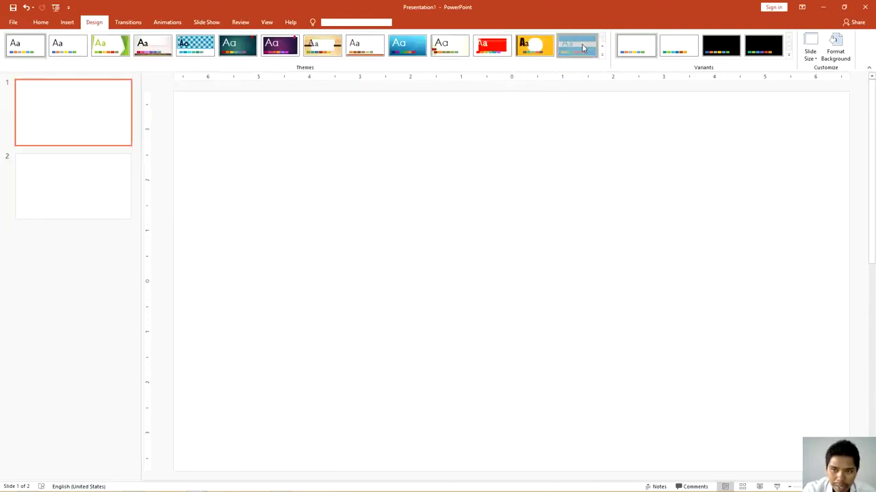
{"action": "left_click", "coordinate": [580, 44]}
{"action": "left_click", "coordinate": [601, 55]}
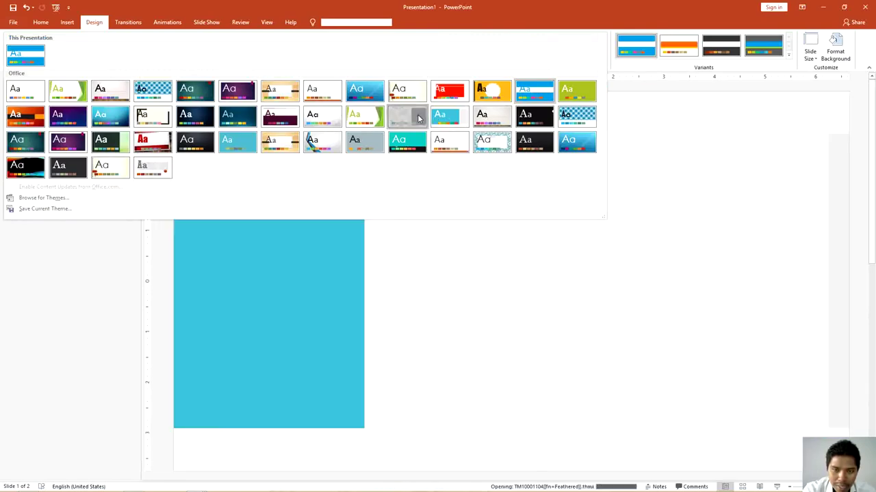
{"action": "left_click", "coordinate": [416, 115]}
{"action": "left_click", "coordinate": [602, 59]}
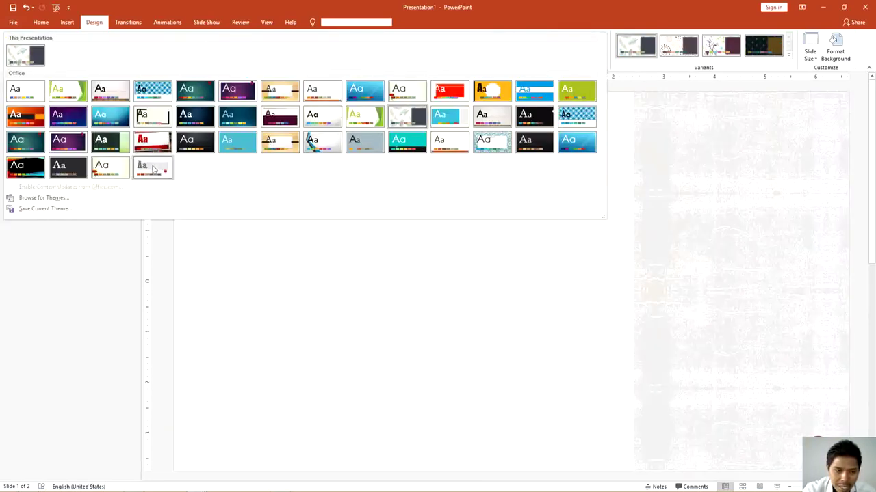
{"action": "left_click", "coordinate": [155, 146]}
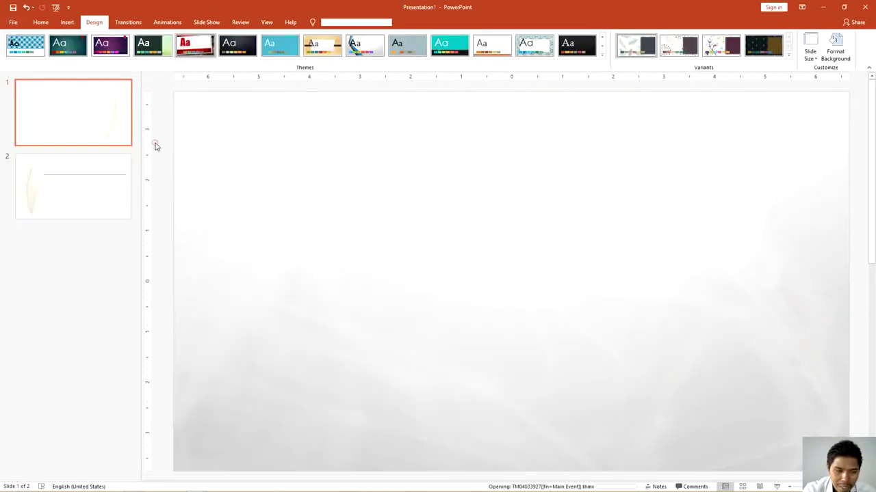
{"action": "left_click", "coordinate": [602, 59]}
{"action": "left_click", "coordinate": [640, 54]}
Step: Try the orange variant, Red Orange colours and blue variant, then settle on the red variant
{"action": "left_click", "coordinate": [677, 45]}
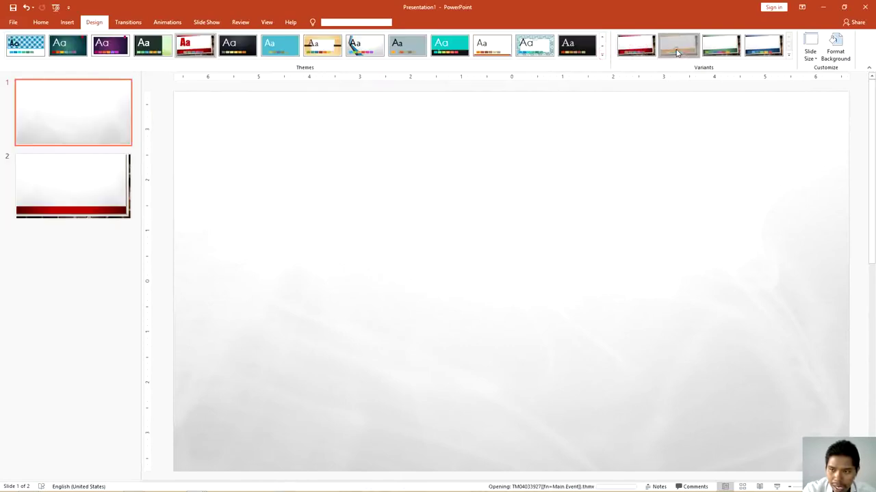
{"action": "left_click", "coordinate": [788, 55]}
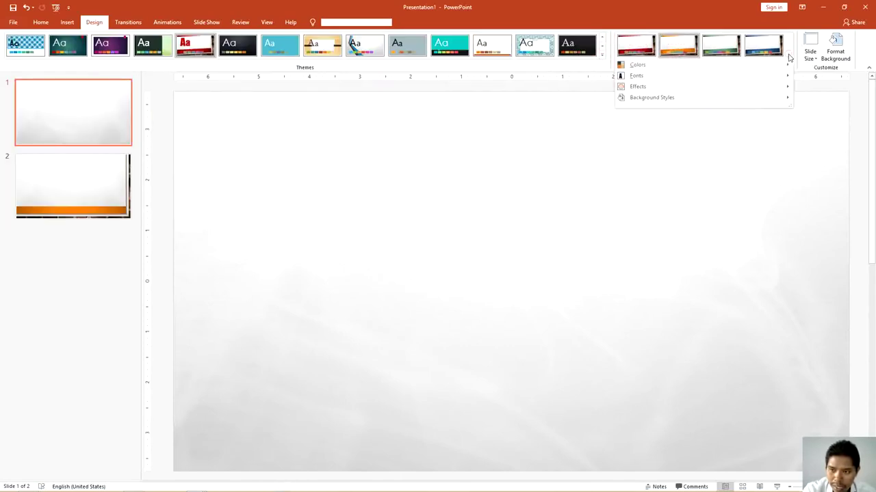
{"action": "mouse_move", "coordinate": [778, 69]}
{"action": "left_click", "coordinate": [585, 195]}
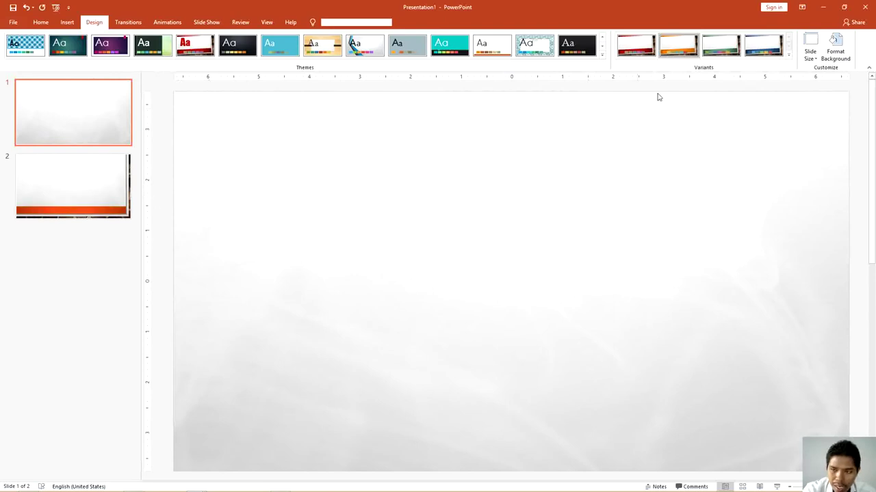
{"action": "left_click", "coordinate": [764, 53]}
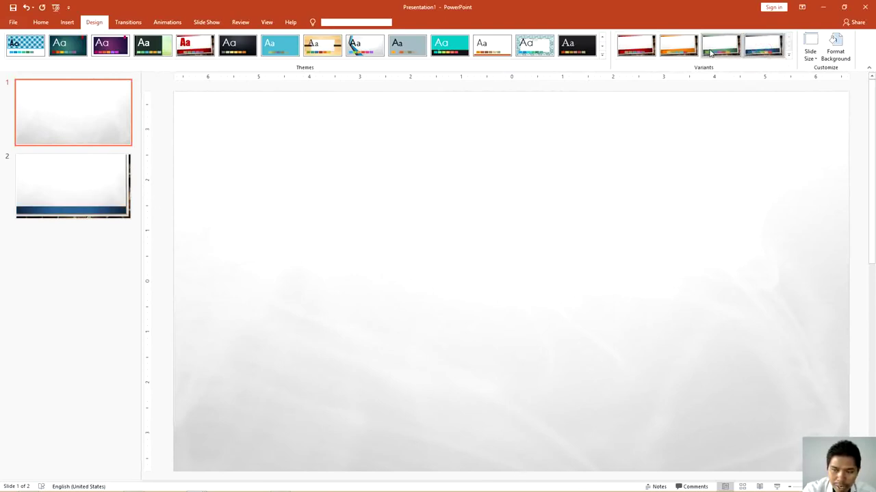
{"action": "left_click", "coordinate": [638, 46]}
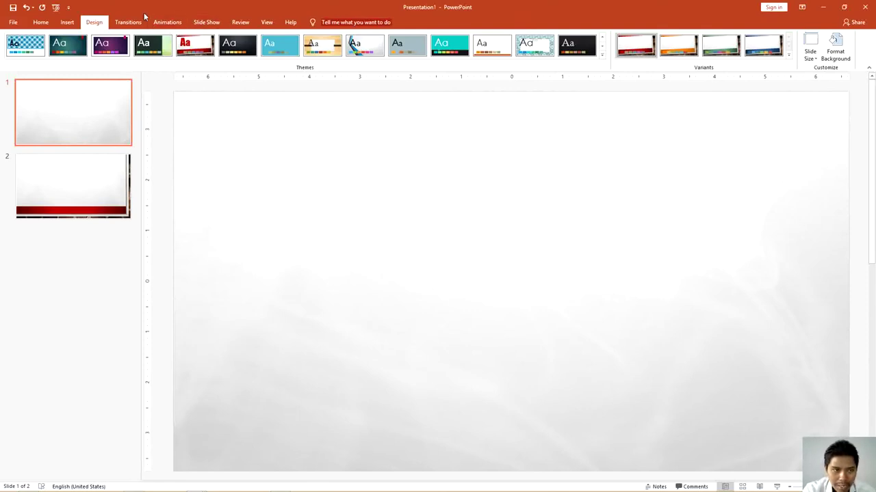
Step: Browse the Transitions, Animations, Slide Show and Review ribbons in turn
{"action": "left_click", "coordinate": [128, 24]}
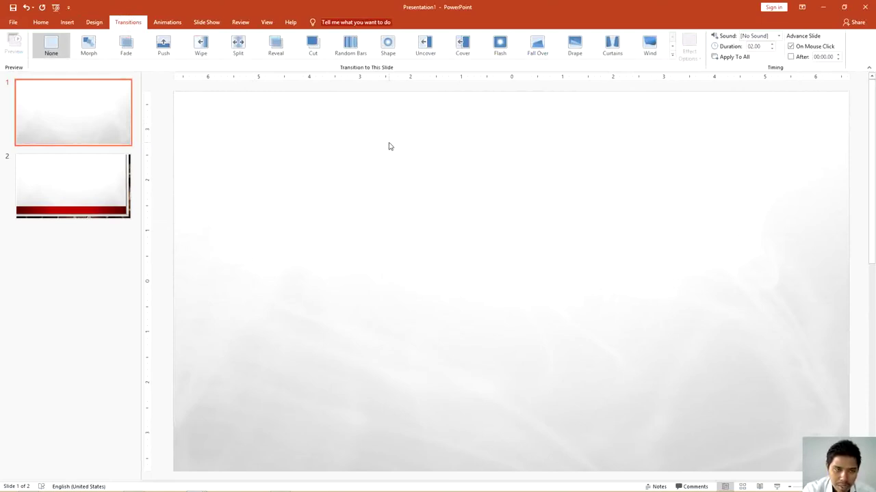
{"action": "left_click", "coordinate": [168, 29]}
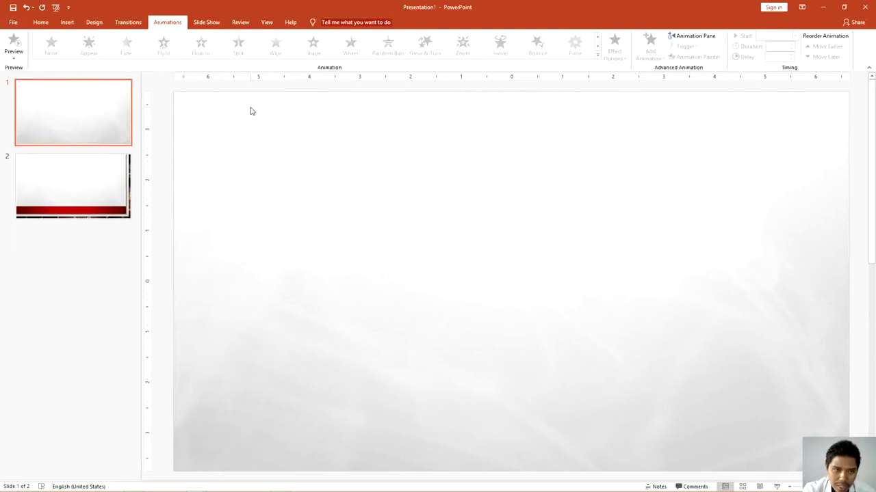
{"action": "left_click", "coordinate": [209, 23]}
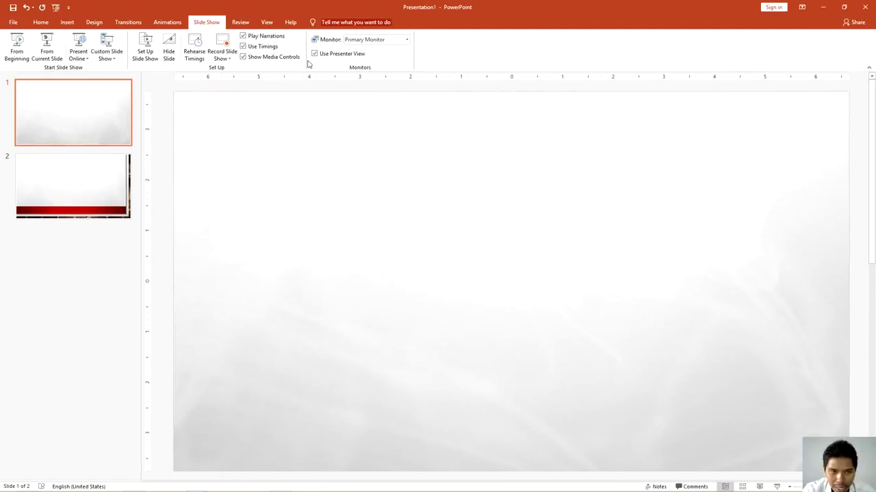
{"action": "left_click", "coordinate": [240, 23]}
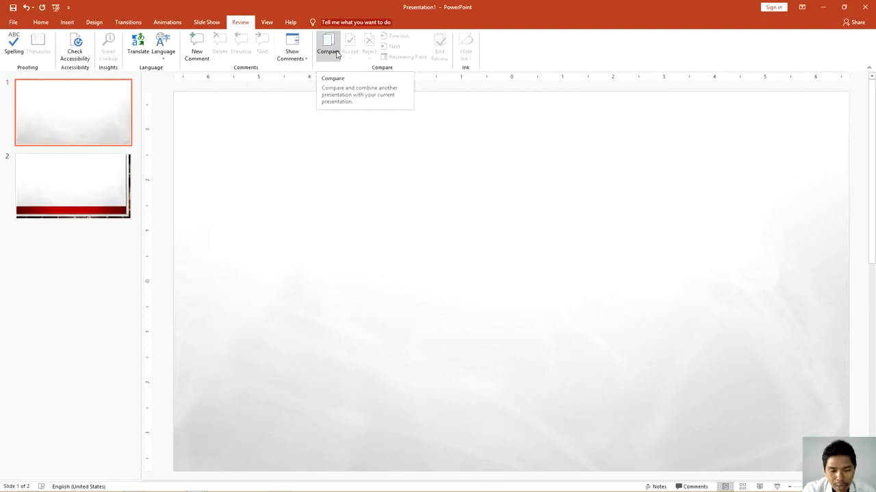
Step: Cycle through Outline, Slide Sorter and Notes Page views, then return to Normal view
{"action": "left_click", "coordinate": [268, 22]}
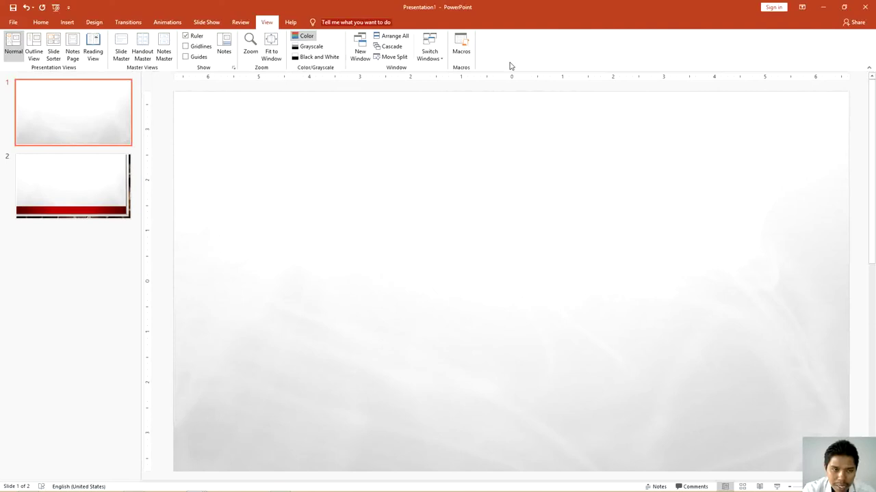
{"action": "left_click", "coordinate": [32, 53]}
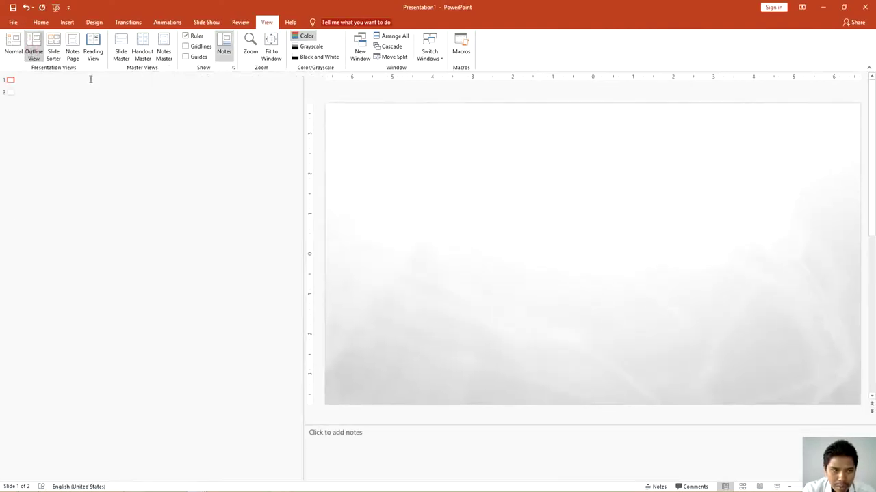
{"action": "left_click", "coordinate": [52, 48]}
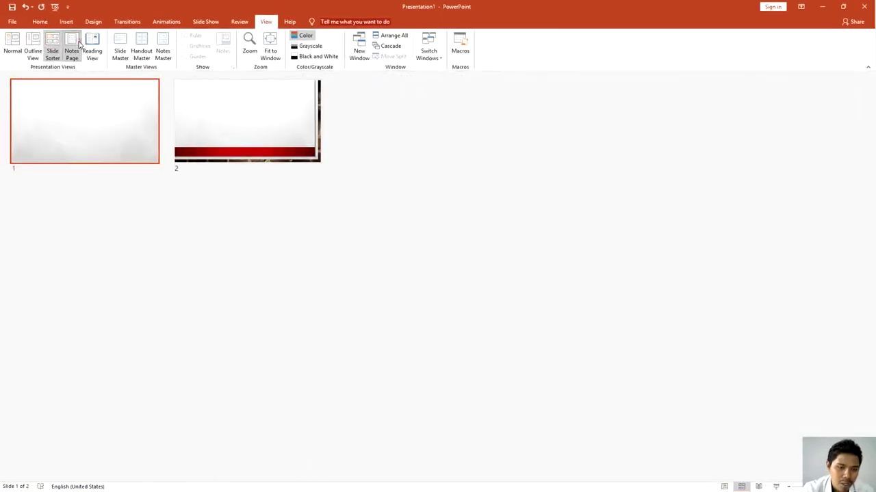
{"action": "left_click", "coordinate": [77, 44]}
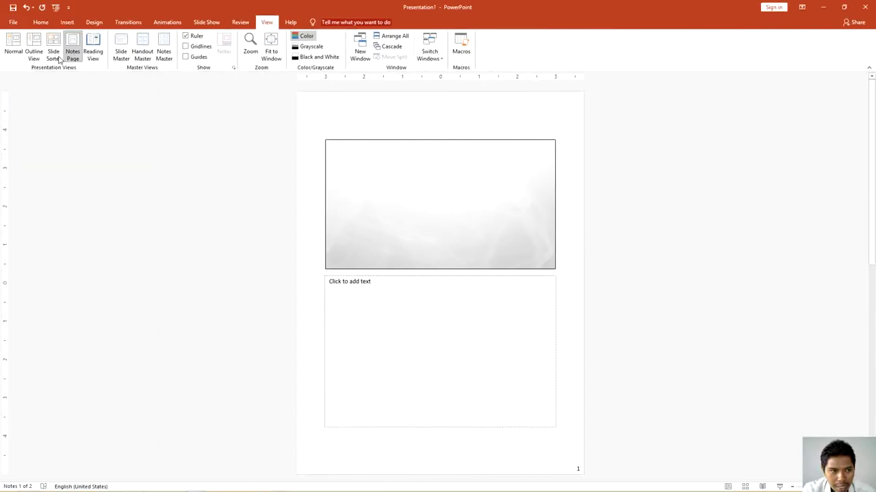
{"action": "left_click", "coordinate": [15, 52]}
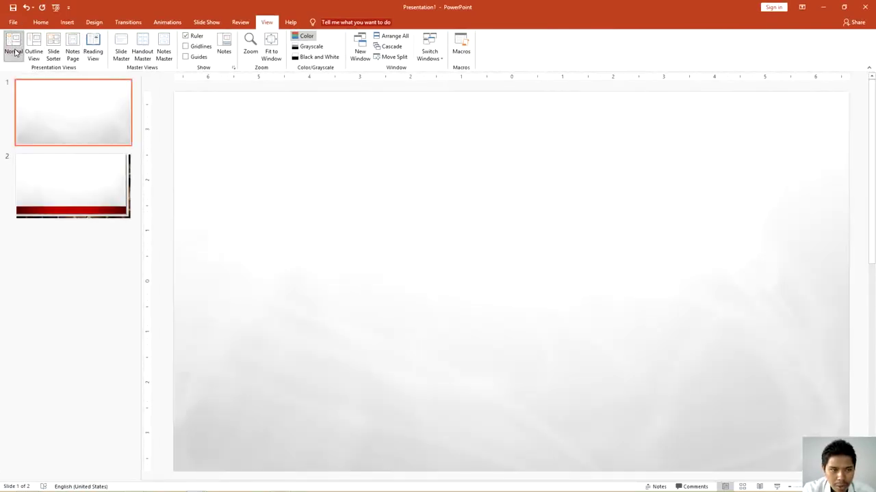
Step: Flip between slide 2 and slide 1 twice, ending on slide 1
{"action": "left_click", "coordinate": [73, 174]}
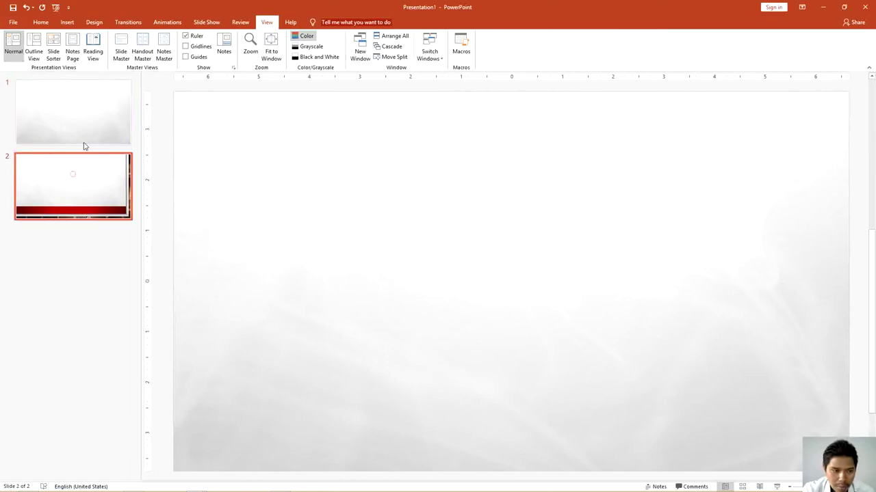
{"action": "left_click", "coordinate": [85, 127]}
{"action": "left_click", "coordinate": [85, 176]}
{"action": "left_click", "coordinate": [82, 128]}
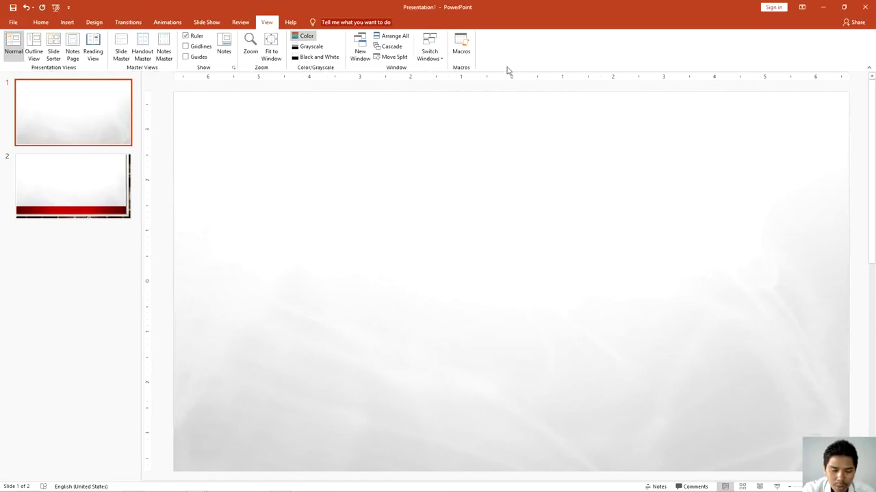
Step: Look over the Help options, then return to the Home ribbon's editing commands
{"action": "left_click", "coordinate": [290, 22]}
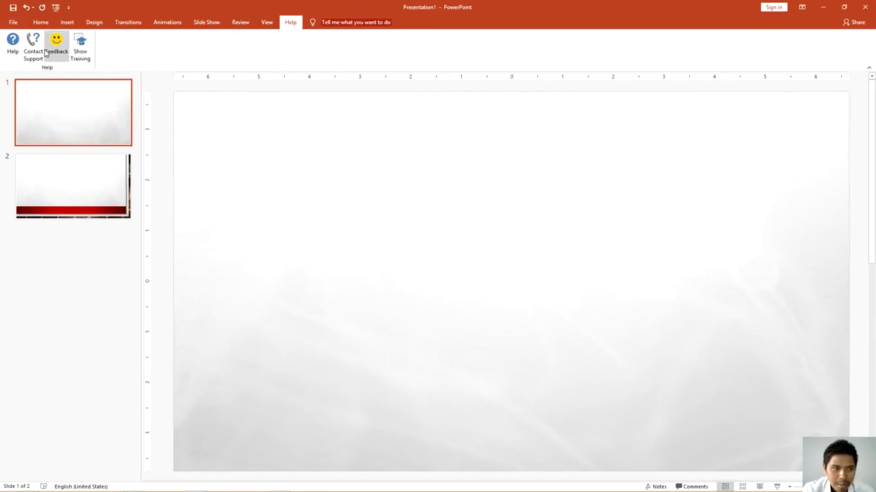
{"action": "left_click", "coordinate": [13, 44]}
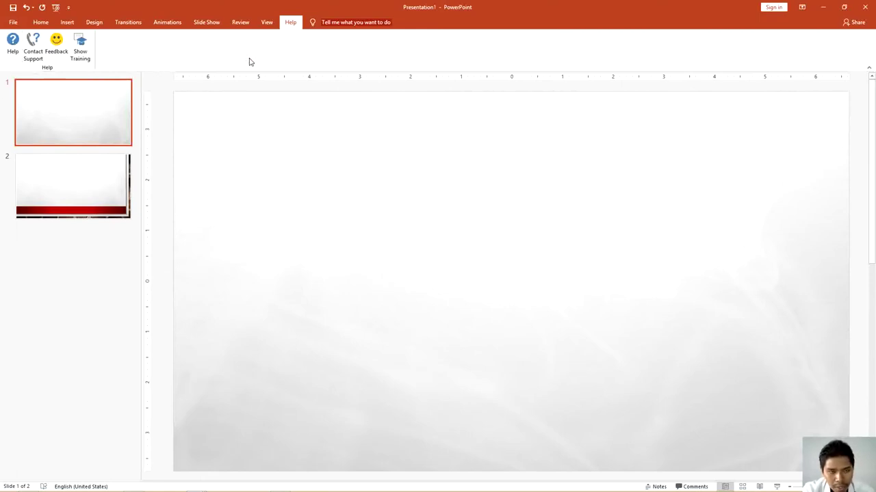
{"action": "left_click", "coordinate": [40, 22]}
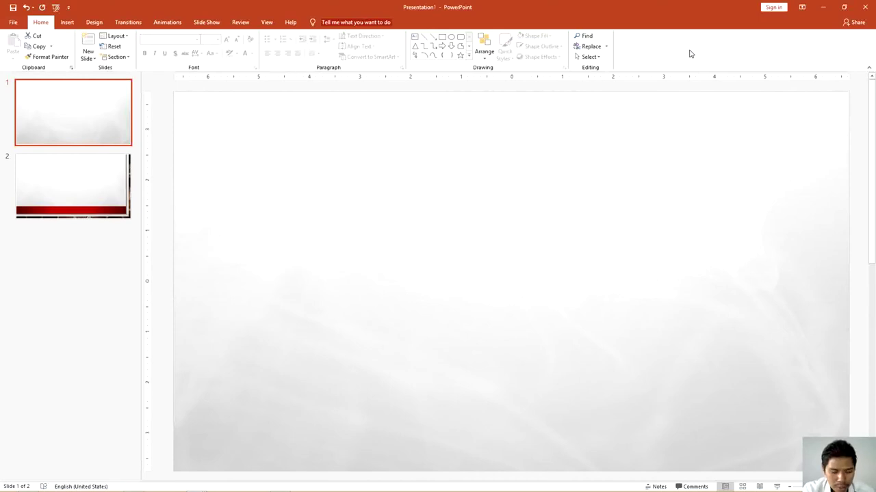
Step: Switch to 'Belajar Power Point Untuk Pemula', view slides 2 and 3, then return to slide 1
{"action": "key", "text": "alt+Tab"}
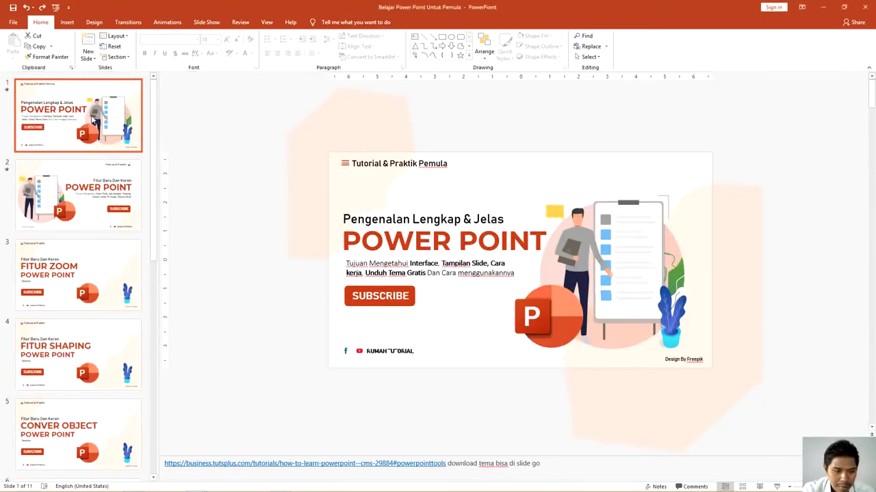
{"action": "left_click", "coordinate": [80, 200]}
{"action": "key", "text": "Down"}
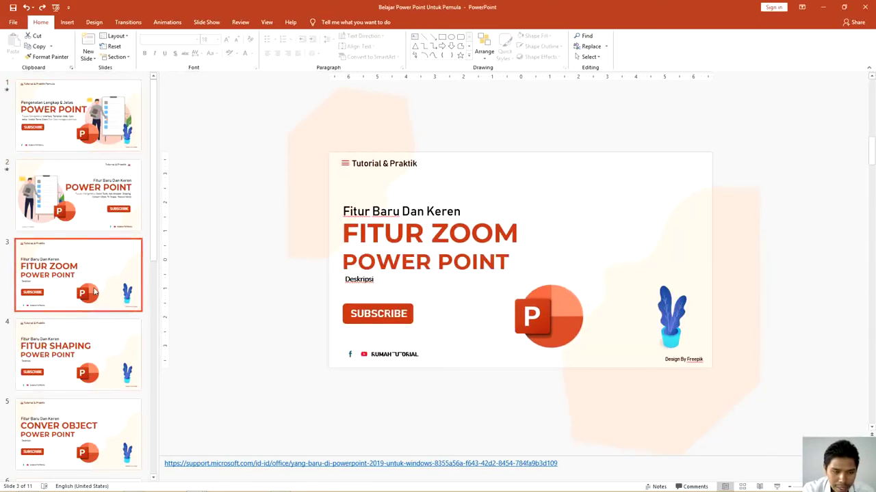
{"action": "left_click", "coordinate": [97, 227]}
{"action": "left_click", "coordinate": [102, 146]}
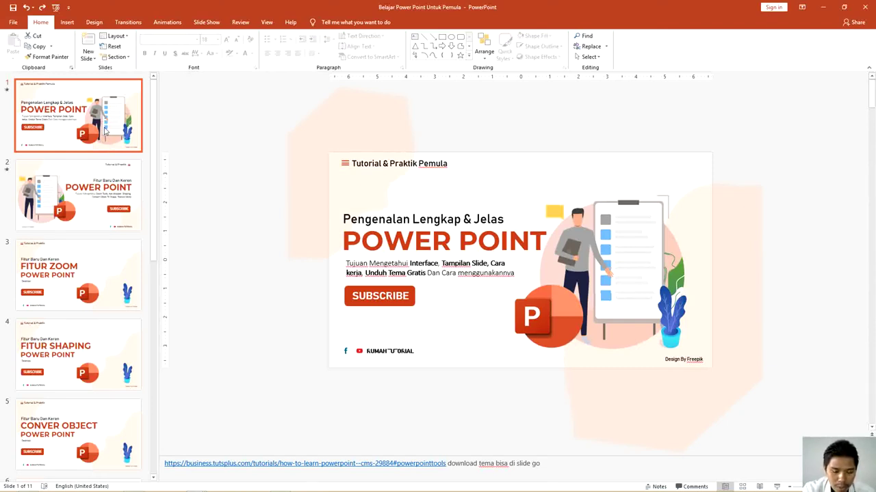
{"action": "left_click", "coordinate": [505, 143]}
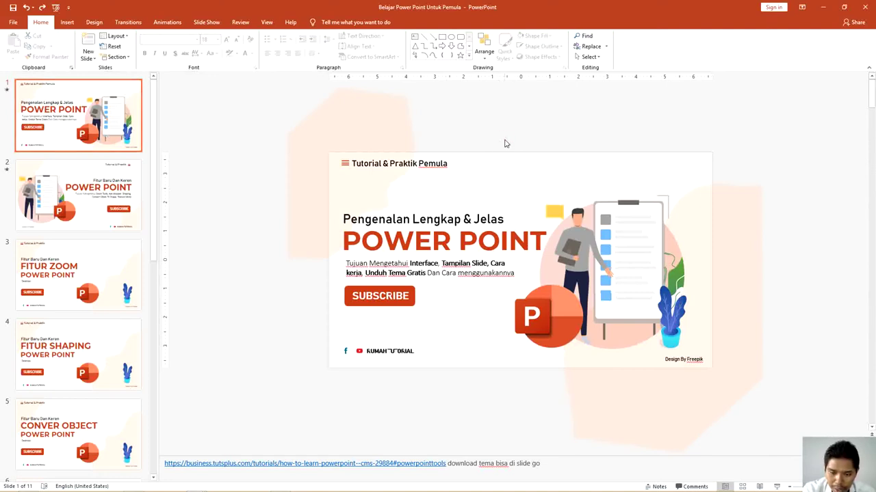
{"action": "left_click", "coordinate": [460, 232]}
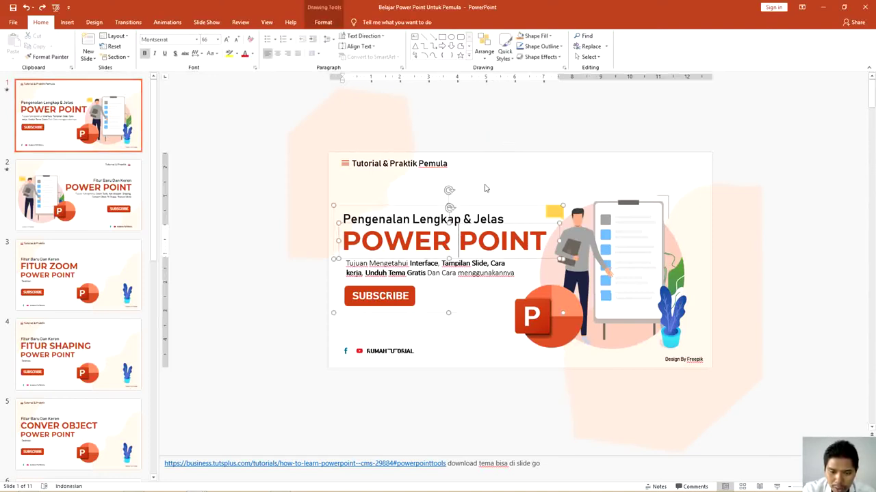
{"action": "right_click", "coordinate": [476, 206]}
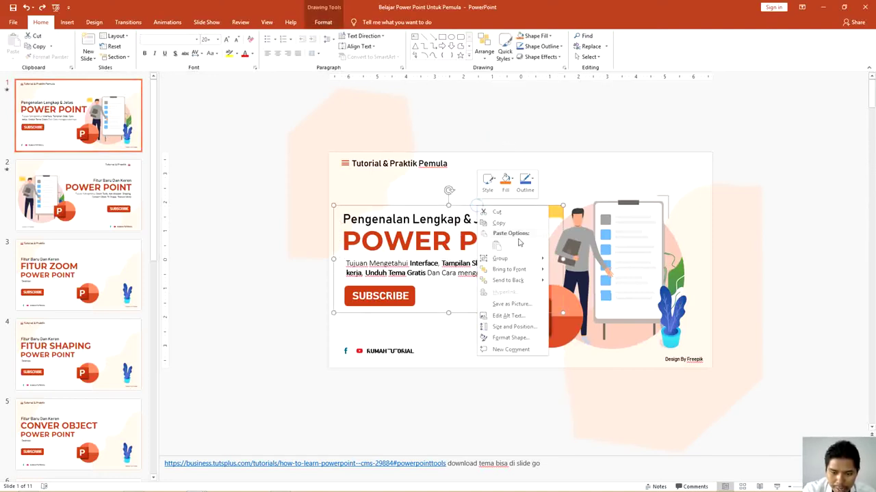
{"action": "mouse_move", "coordinate": [519, 259]}
{"action": "left_click", "coordinate": [568, 283]}
{"action": "left_click", "coordinate": [556, 118]}
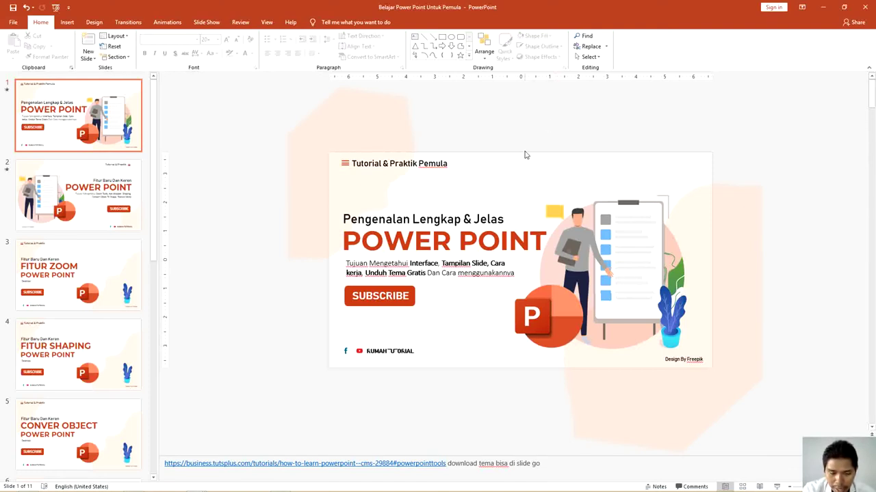
{"action": "left_click", "coordinate": [499, 223]}
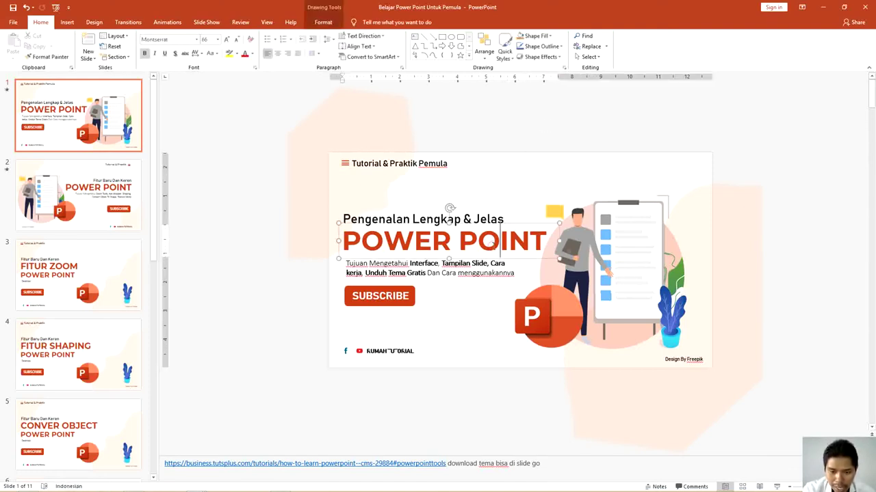
{"action": "left_click", "coordinate": [503, 222]}
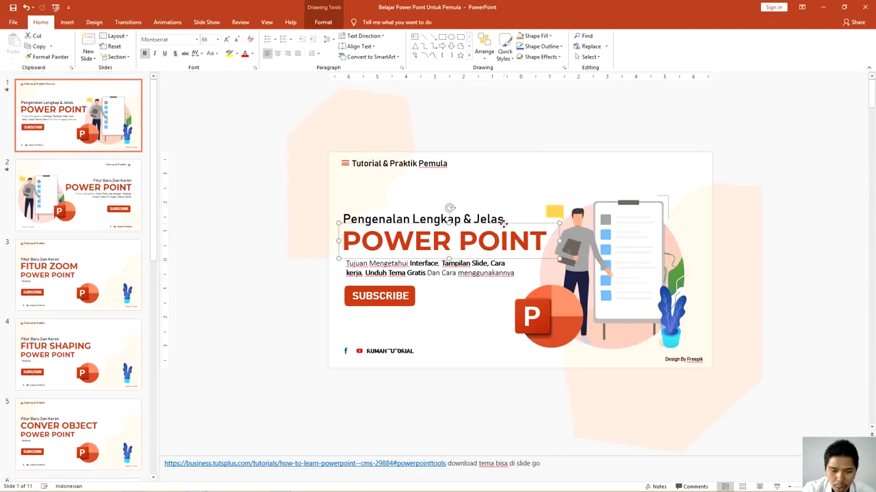
{"action": "left_click", "coordinate": [478, 263]}
{"action": "left_click_drag", "start_coordinate": [346, 263], "coordinate": [498, 277]}
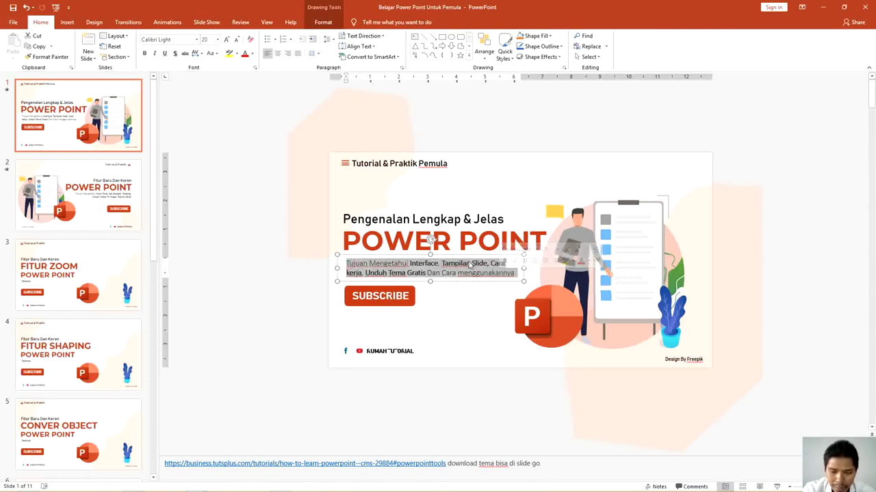
{"action": "left_click", "coordinate": [468, 254]}
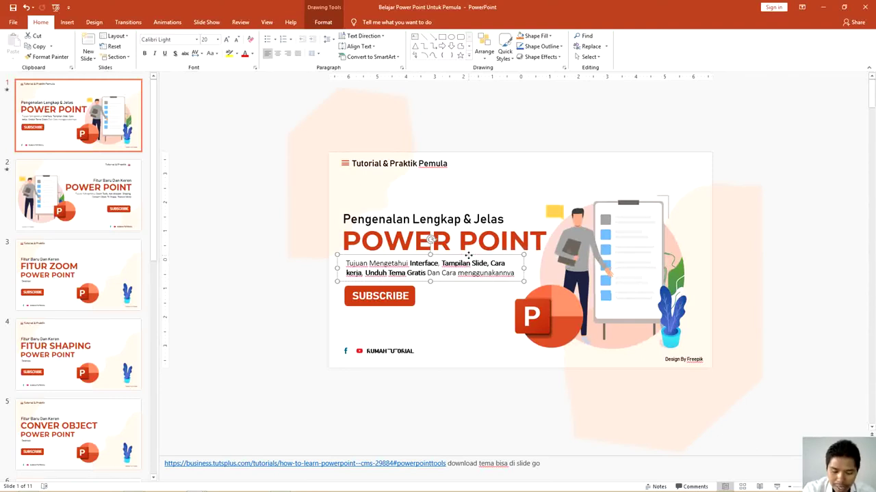
{"action": "left_click", "coordinate": [583, 260]}
{"action": "left_click", "coordinate": [594, 111]}
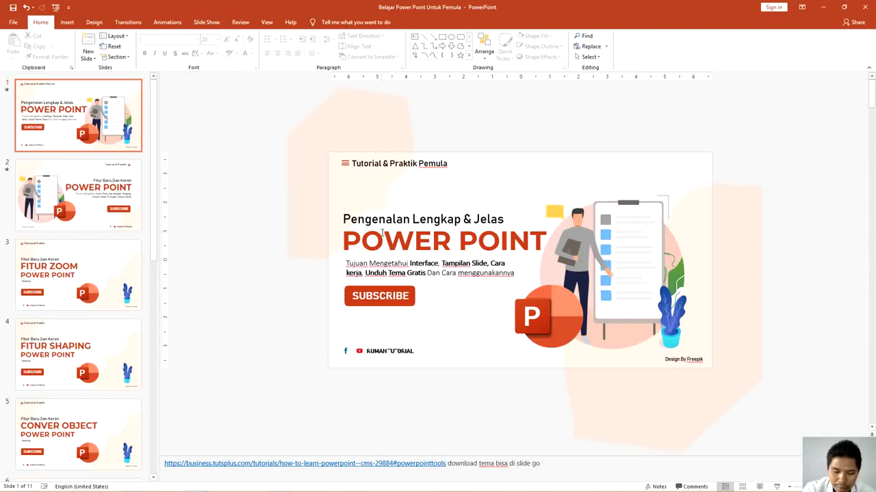
Step: Inspect the title slide's P logo, POWER POINT heading, SUBSCRIBE button and top text box, then show the Insert commands
{"action": "left_click", "coordinate": [534, 309]}
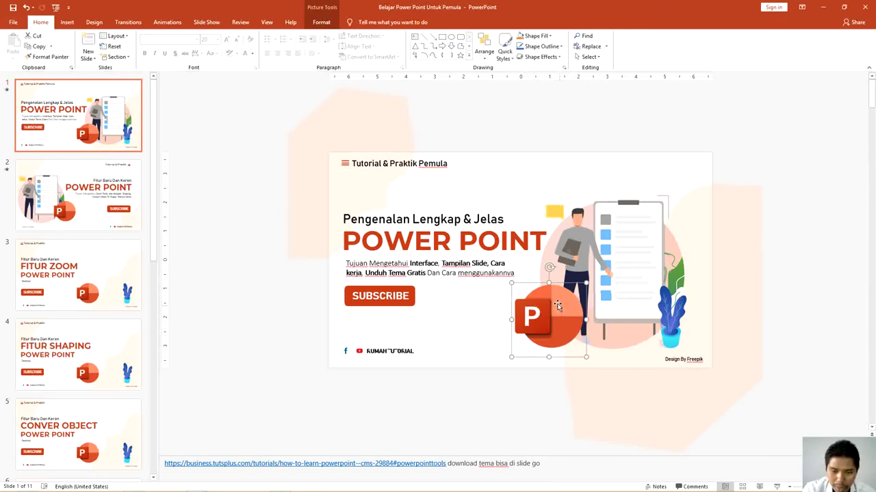
{"action": "left_click", "coordinate": [500, 240]}
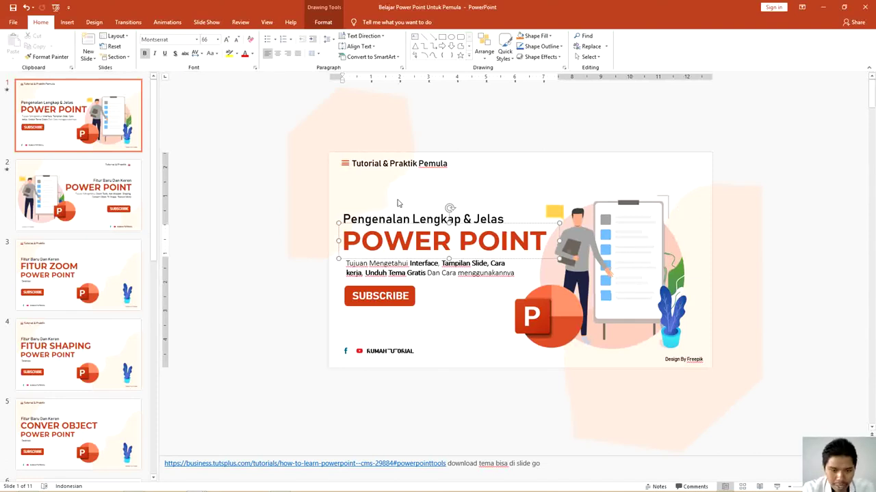
{"action": "left_click", "coordinate": [389, 295]}
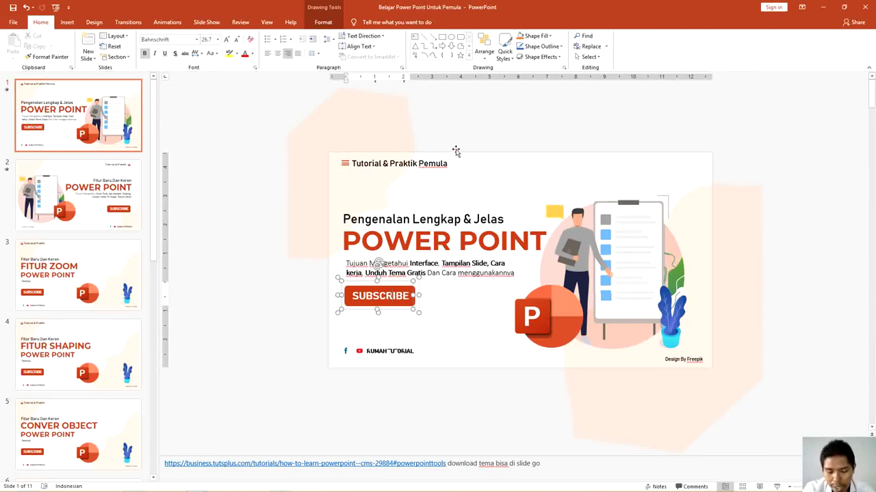
{"action": "left_click", "coordinate": [455, 151]}
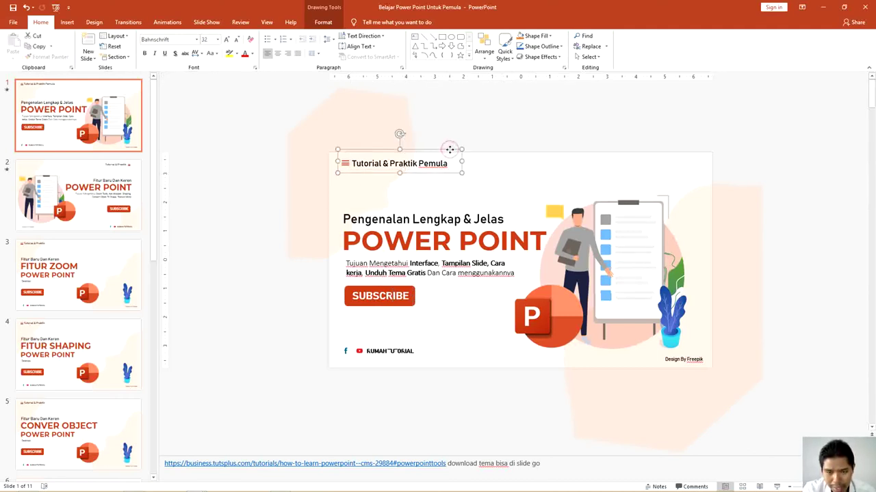
{"action": "left_click", "coordinate": [66, 22]}
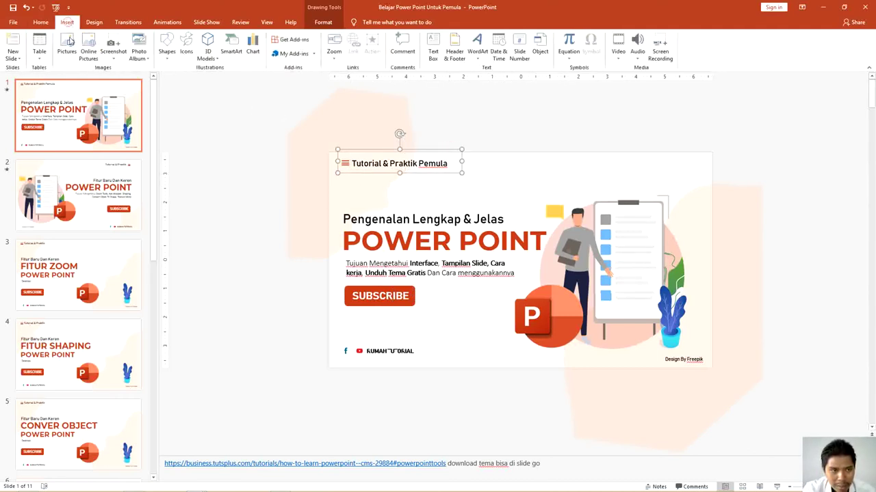
{"action": "left_click", "coordinate": [165, 53]}
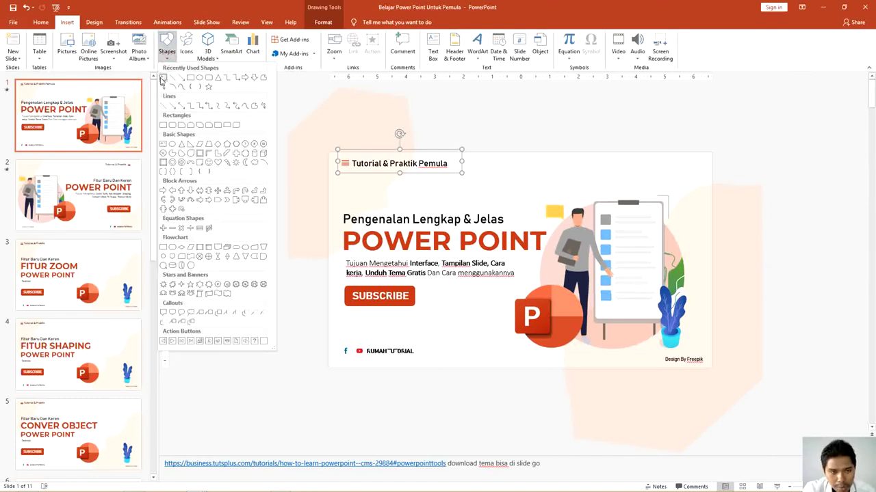
{"action": "left_click", "coordinate": [489, 145]}
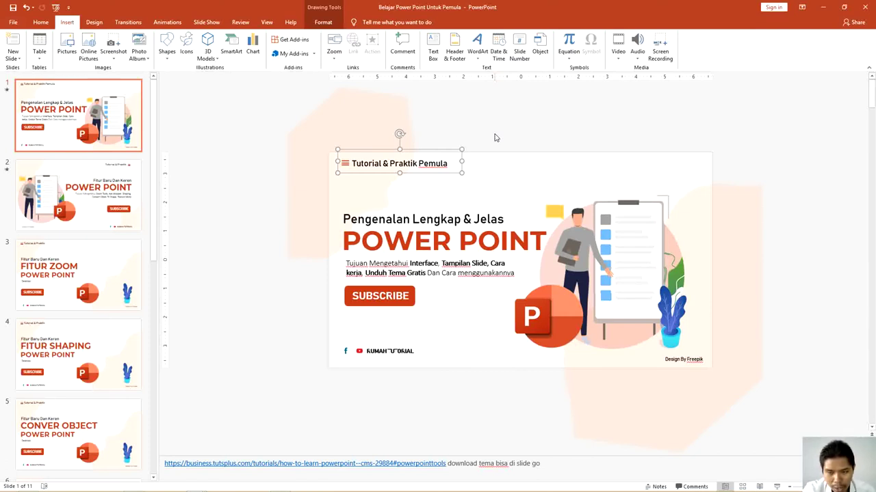
{"action": "left_click", "coordinate": [534, 139]}
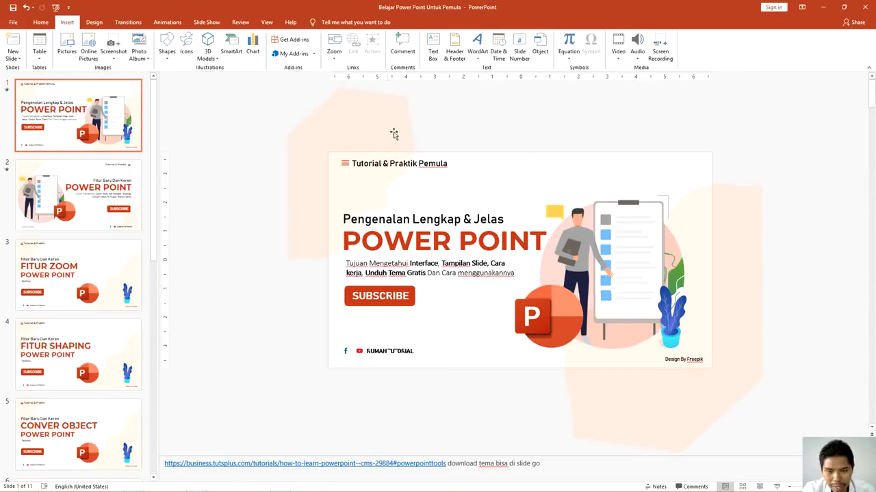
{"action": "left_click", "coordinate": [443, 162]}
{"action": "left_click", "coordinate": [463, 139]}
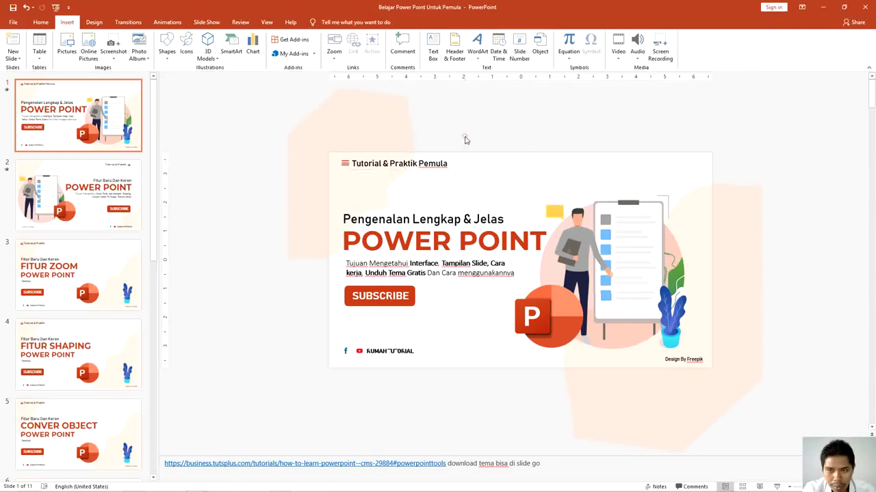
Step: Select every entry in the title slide's Animation Pane and delete them all
{"action": "left_click", "coordinate": [165, 23]}
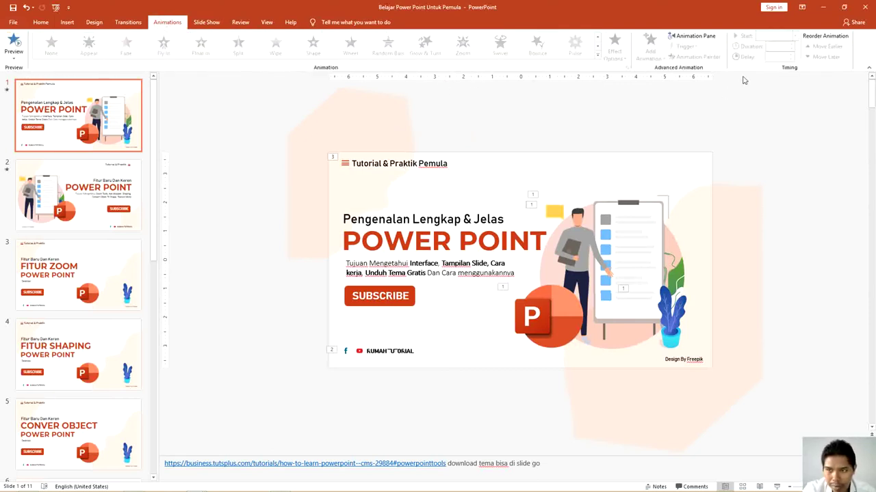
{"action": "left_click", "coordinate": [693, 36]}
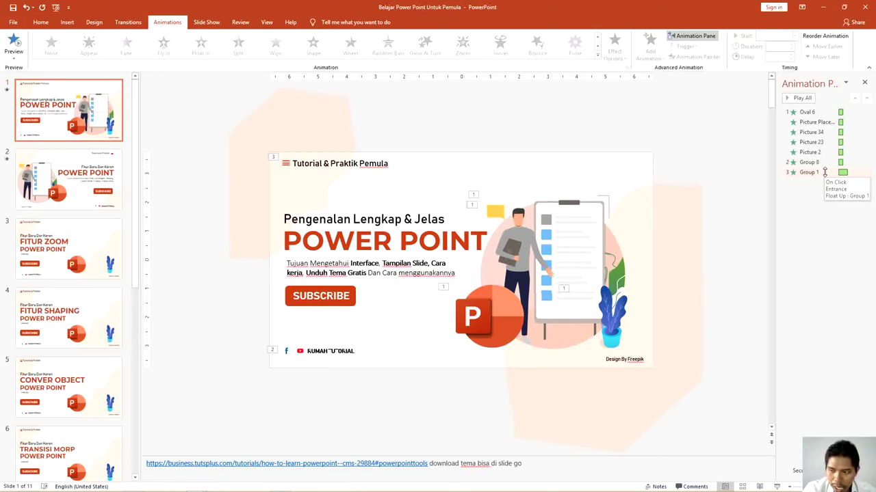
{"action": "left_click", "coordinate": [821, 171]}
{"action": "left_click", "coordinate": [817, 112], "text": "shift"}
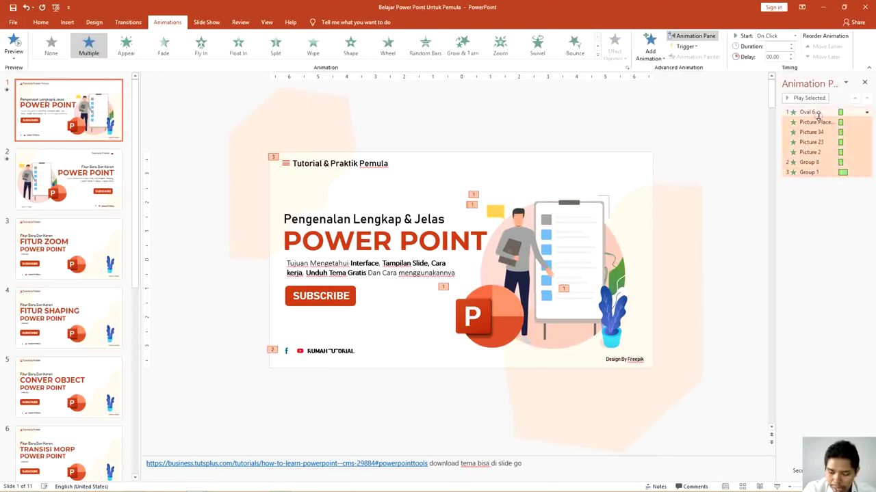
{"action": "key", "text": "Delete"}
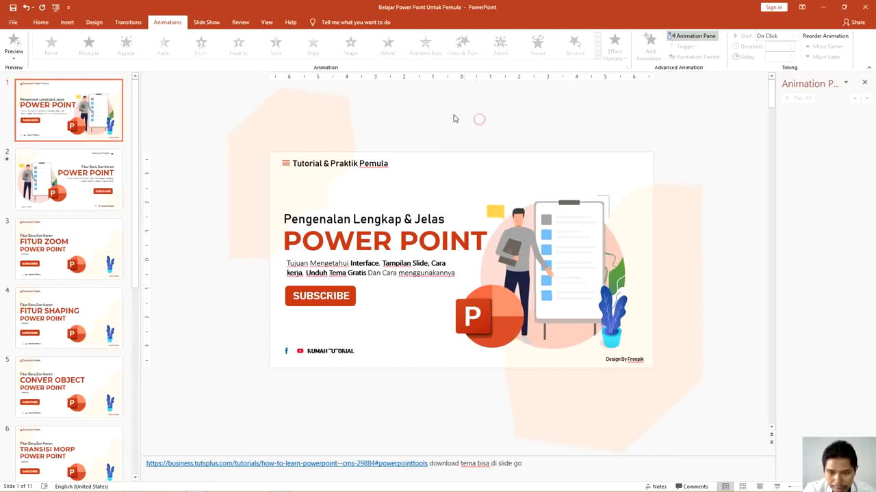
Step: Give the illustration graphics on the slide's right a Fly In animation
{"action": "left_click_drag", "start_coordinate": [433, 108], "coordinate": [662, 381]}
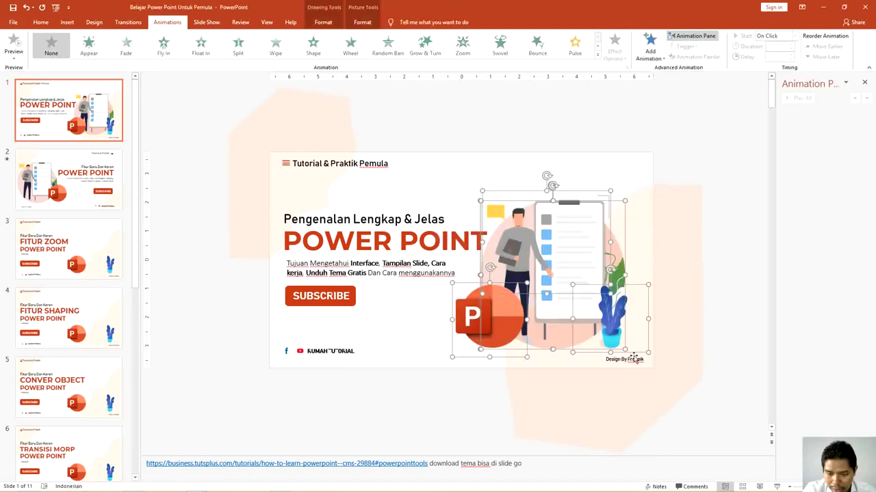
{"action": "right_click", "coordinate": [561, 231]}
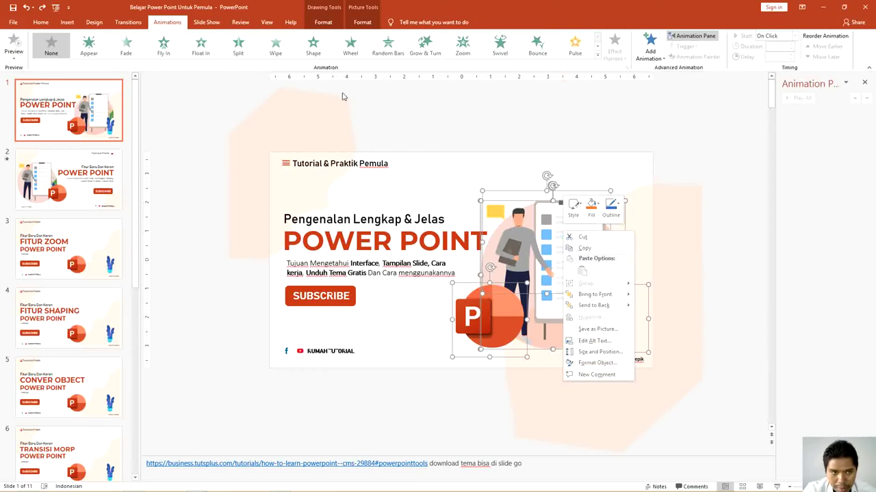
{"action": "left_click", "coordinate": [162, 47]}
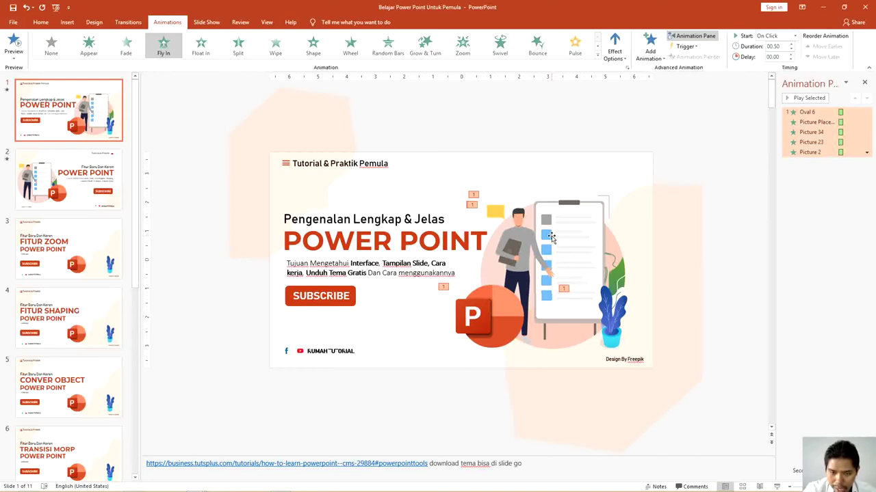
{"action": "left_click", "coordinate": [456, 140]}
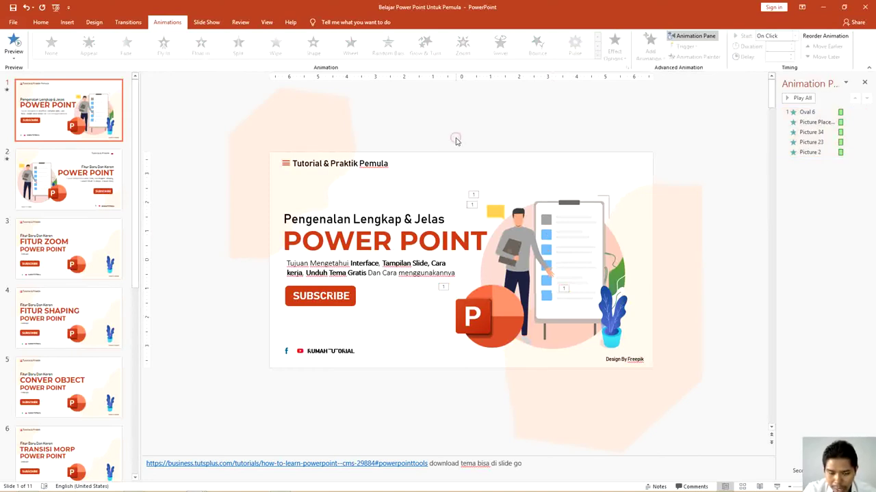
Step: Give the whole POWER POINT heading box a Float In animation
{"action": "left_click", "coordinate": [331, 164]}
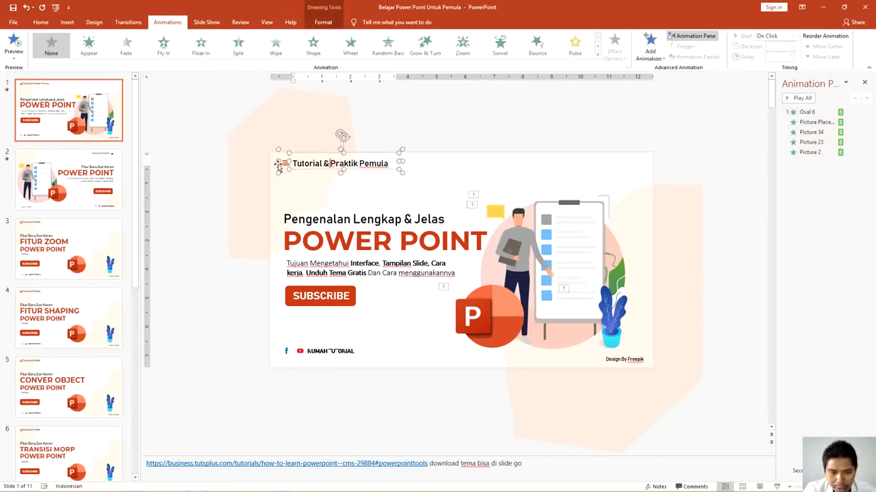
{"action": "left_click", "coordinate": [199, 194]}
{"action": "left_click", "coordinate": [294, 244]}
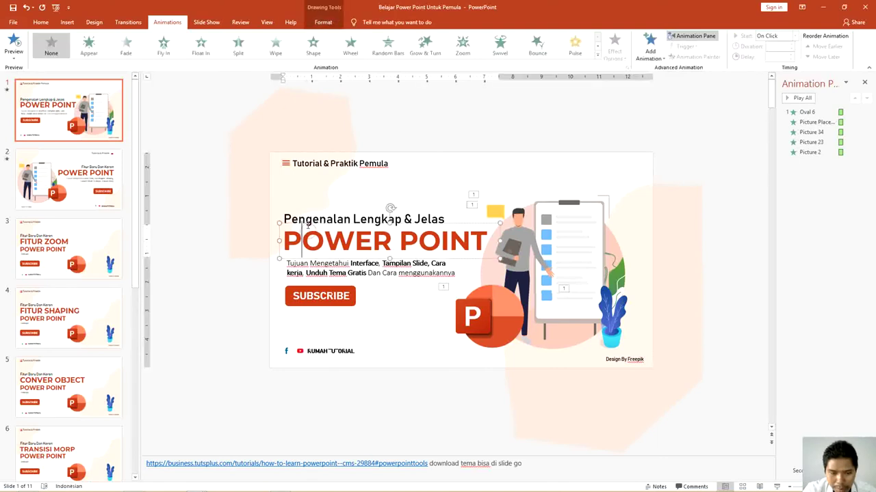
{"action": "left_click", "coordinate": [308, 223]}
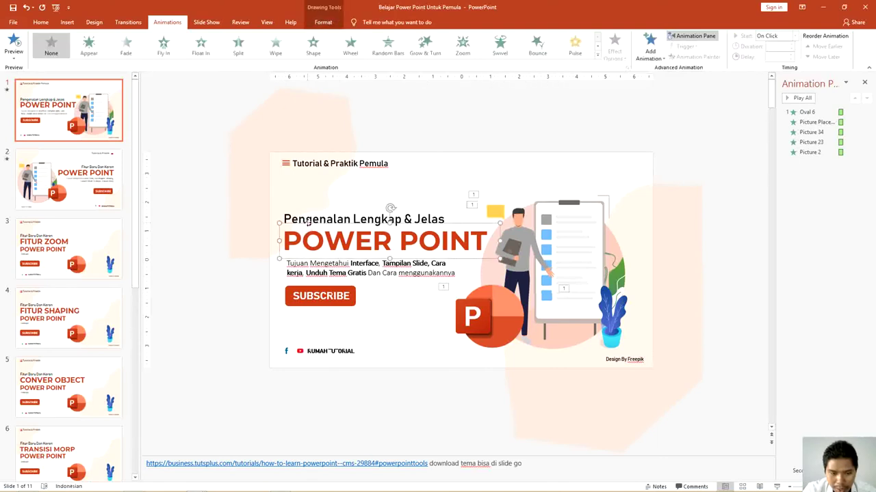
{"action": "left_click", "coordinate": [200, 46]}
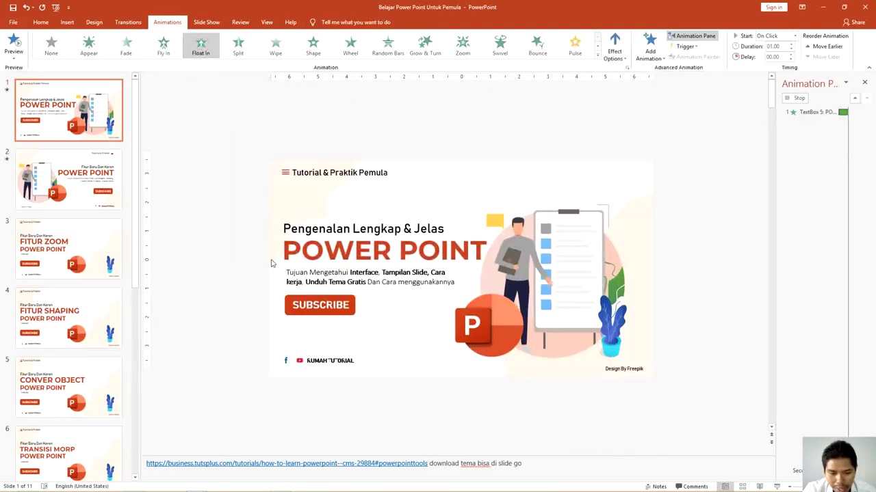
Step: Give the Pengenalan Lengkap & Jelas line a Wheel animation
{"action": "left_click", "coordinate": [335, 219]}
{"action": "left_click", "coordinate": [340, 209]}
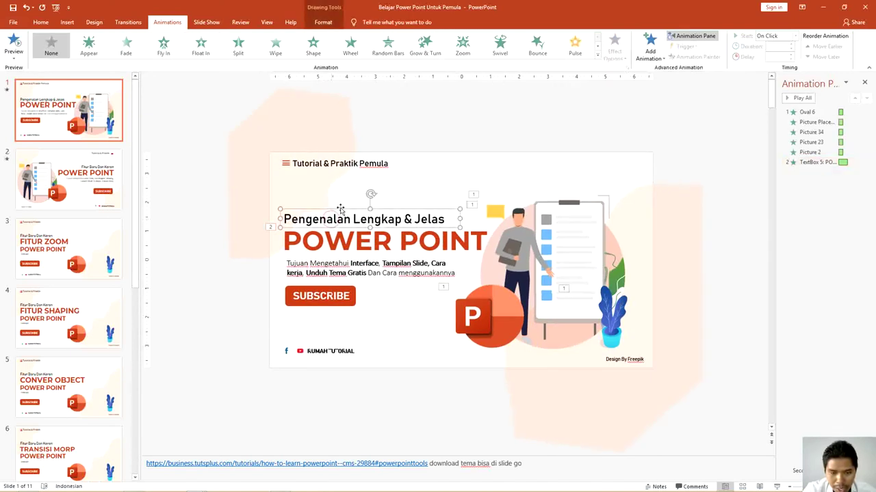
{"action": "left_click", "coordinate": [350, 46]}
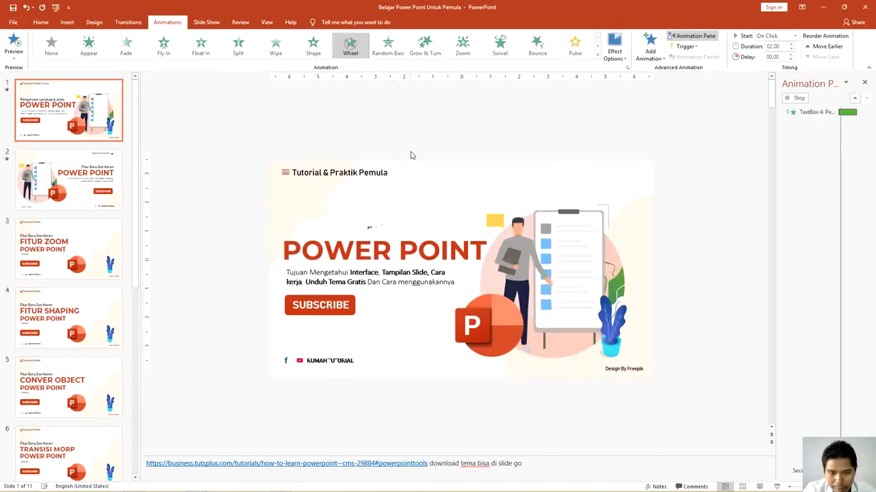
{"action": "left_click", "coordinate": [348, 272]}
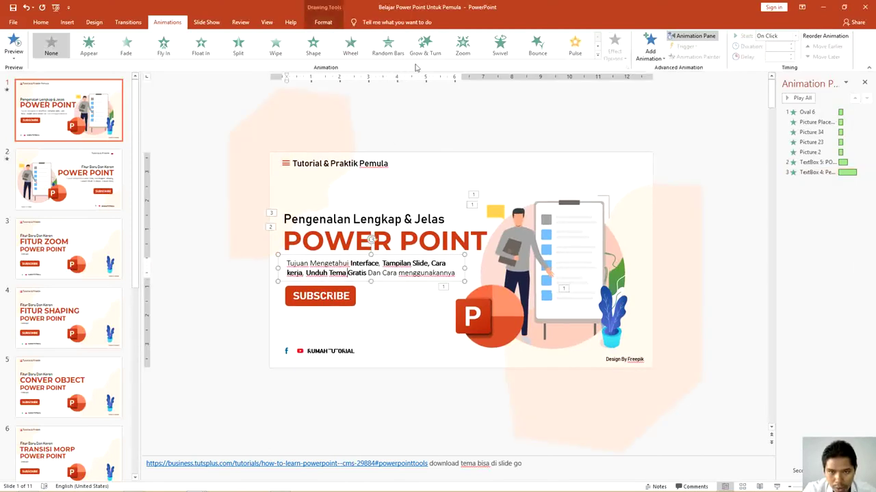
Step: Animate the description paragraph with Shape and the Tutorial & Praktik Pemula text with Split
{"action": "left_click", "coordinate": [314, 45]}
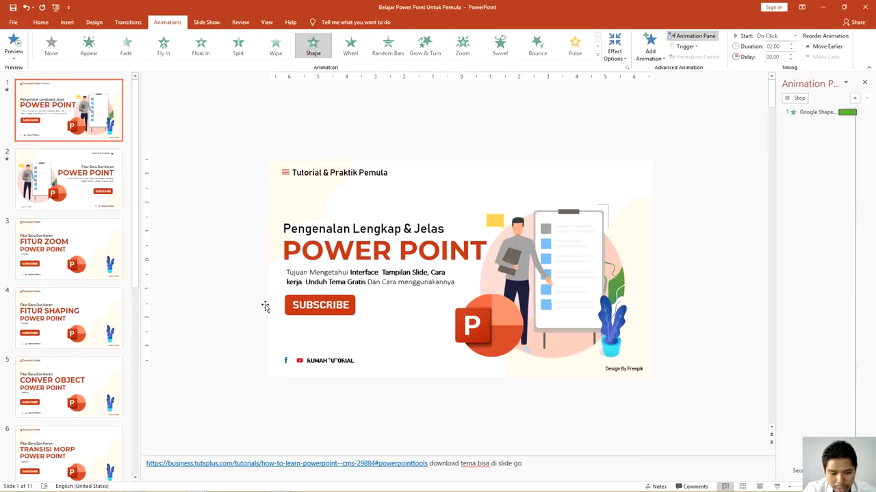
{"action": "left_click", "coordinate": [366, 170]}
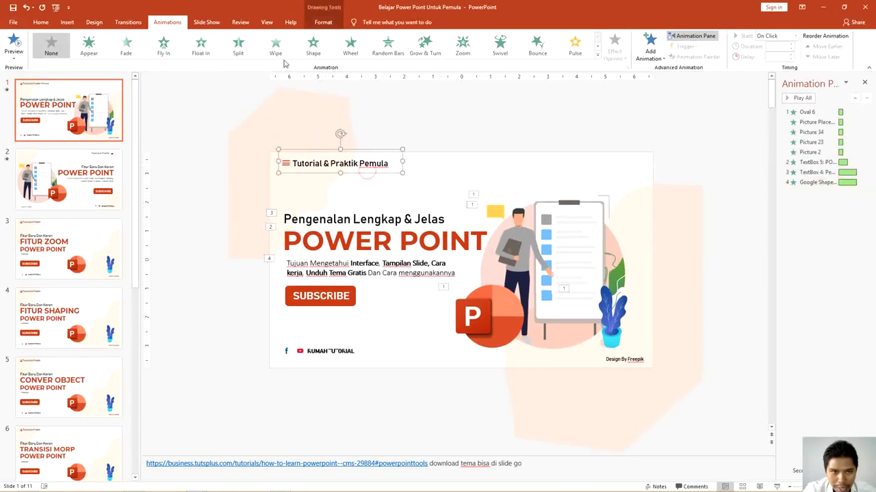
{"action": "left_click", "coordinate": [238, 47]}
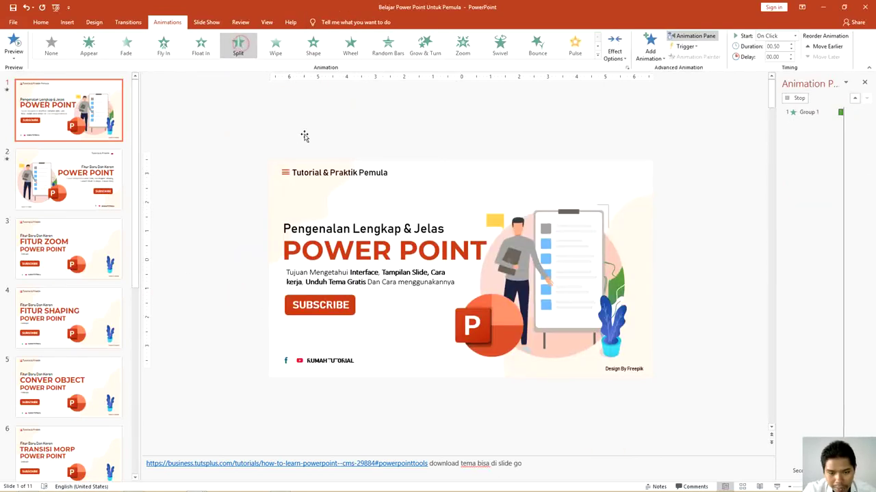
Step: Apply Zoom to the SUBSCRIBE button and Swivel to the bottom social-media strip
{"action": "left_click", "coordinate": [308, 295]}
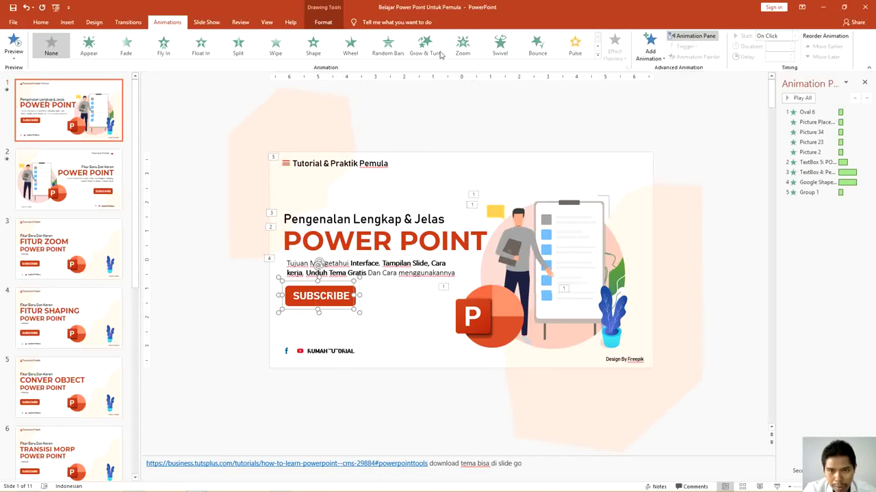
{"action": "left_click", "coordinate": [462, 45]}
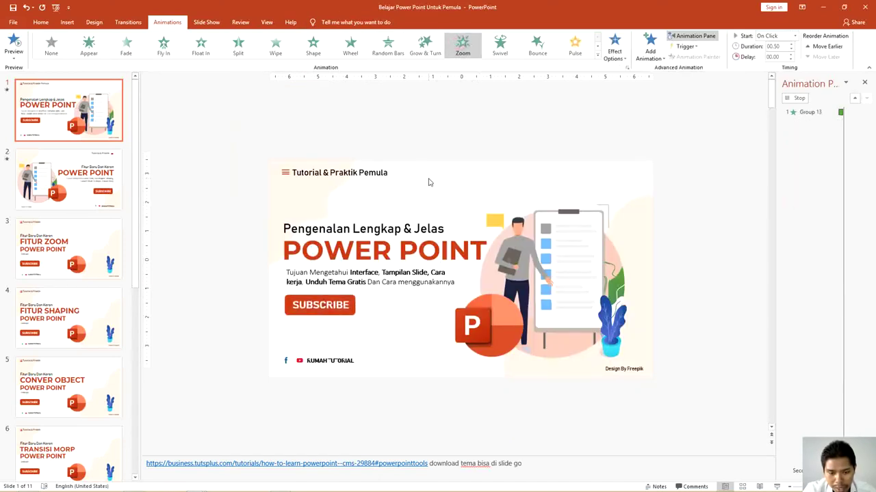
{"action": "left_click", "coordinate": [319, 361]}
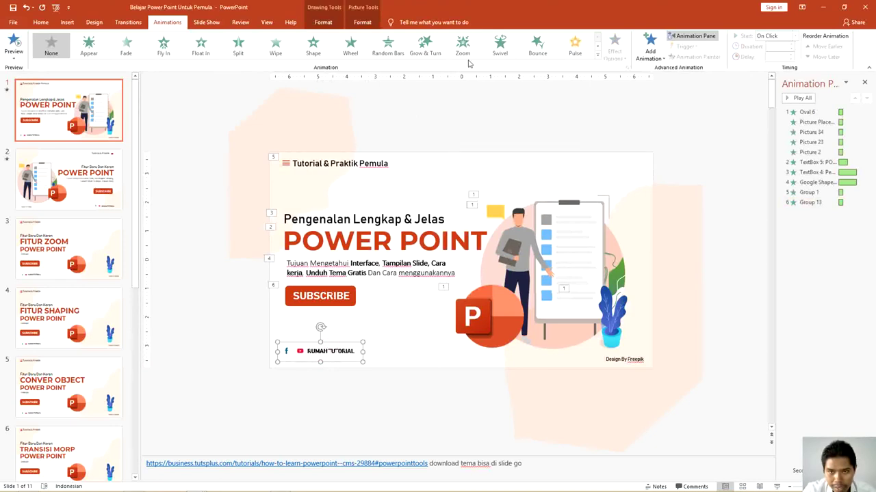
{"action": "left_click", "coordinate": [499, 45]}
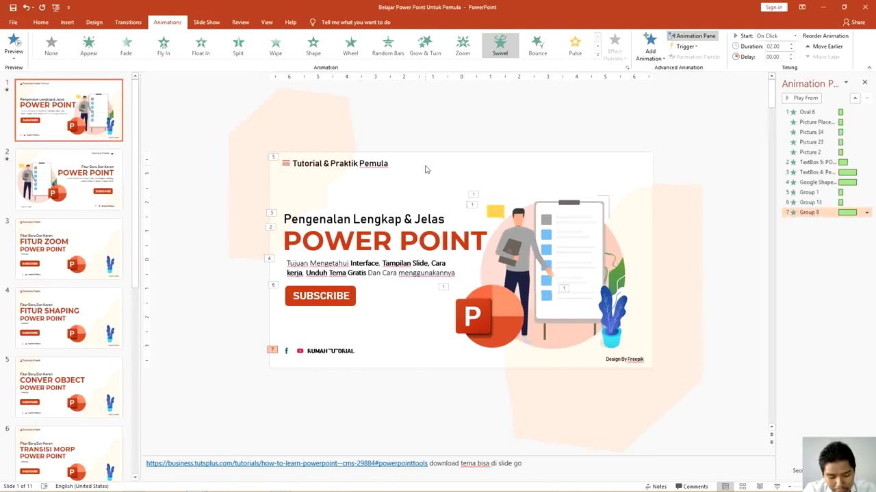
Step: Run the slide show from the current title slide to watch its entrance animations
{"action": "left_click", "coordinate": [207, 22]}
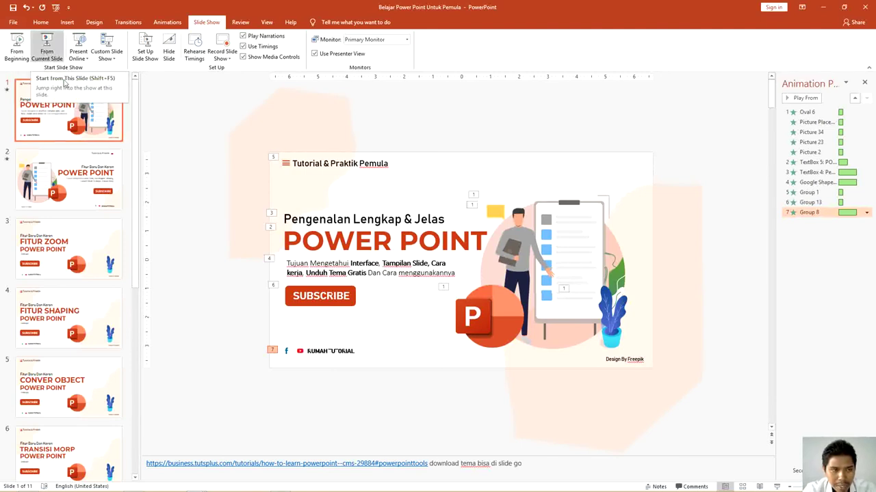
{"action": "left_click", "coordinate": [420, 133]}
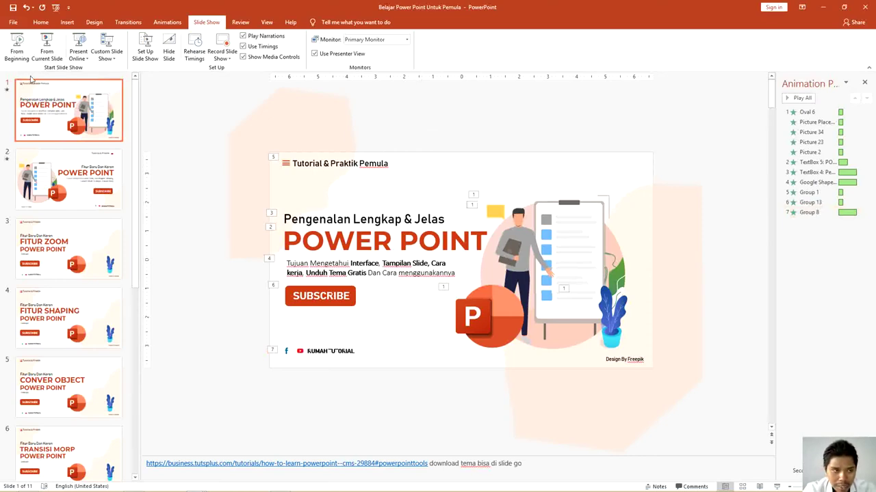
{"action": "left_click", "coordinate": [51, 46]}
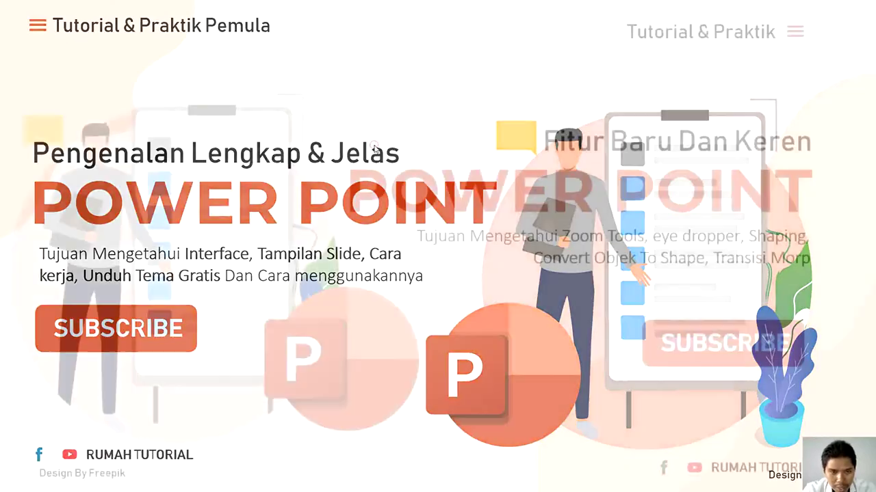
Step: End the show, give slide 2 the Curtains transition, then return to slide 1
{"action": "key", "text": "Escape"}
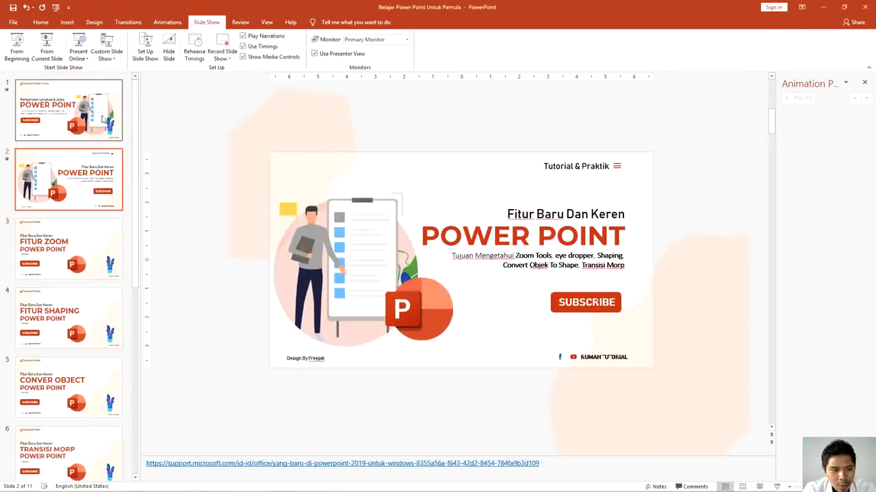
{"action": "left_click", "coordinate": [92, 119]}
{"action": "left_click", "coordinate": [77, 188]}
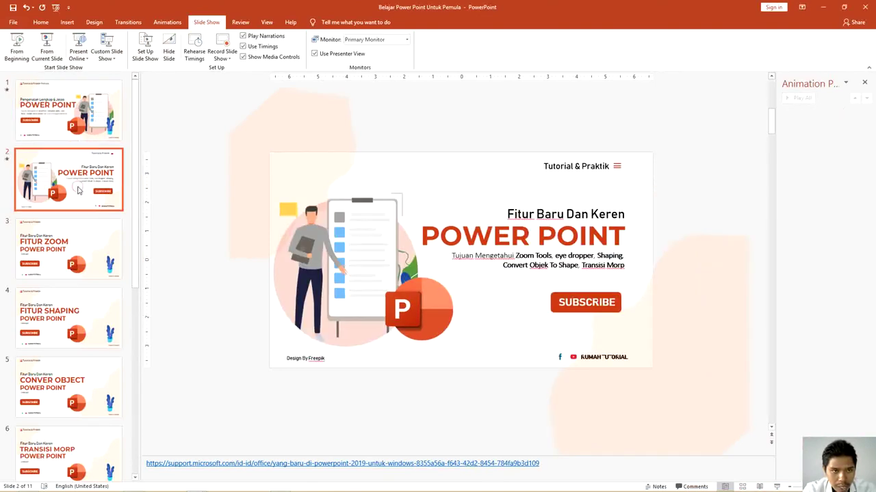
{"action": "left_click", "coordinate": [130, 23]}
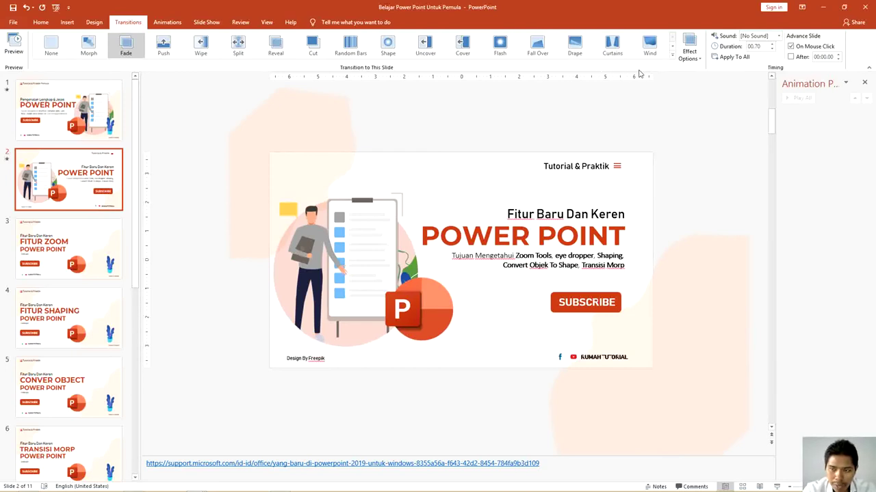
{"action": "left_click", "coordinate": [673, 55]}
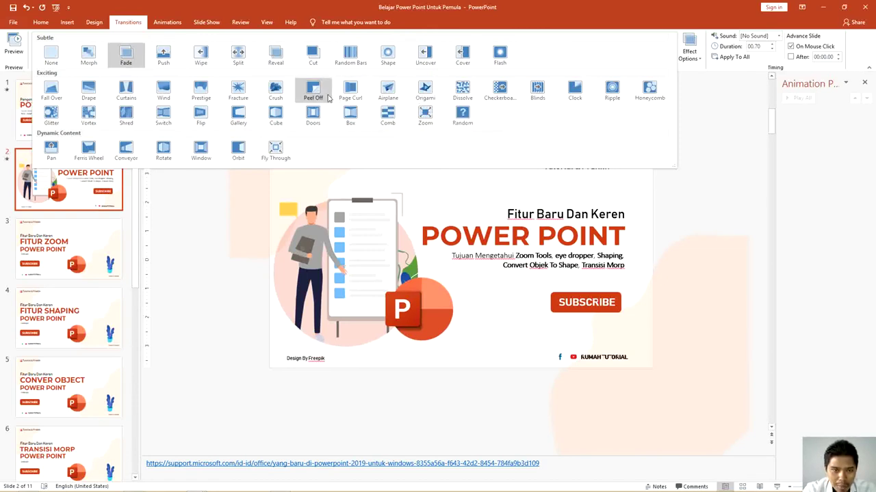
{"action": "left_click", "coordinate": [126, 93]}
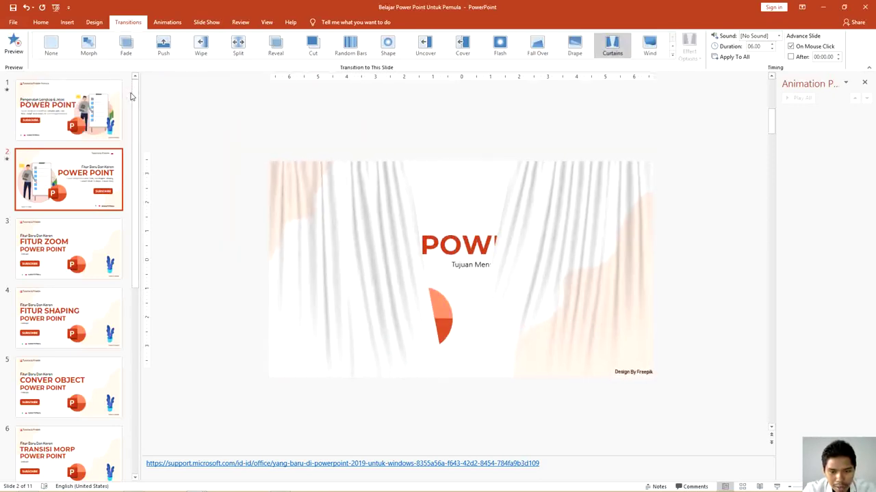
{"action": "left_click", "coordinate": [94, 101]}
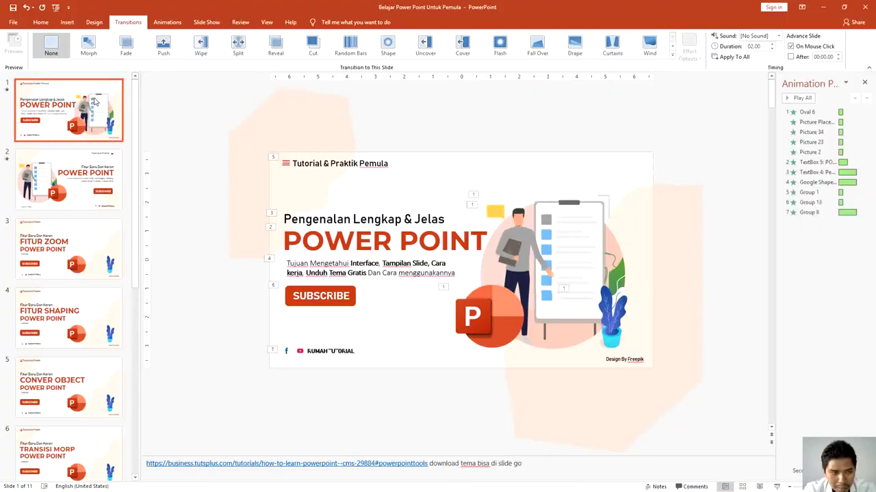
Step: Present with F5 and advance to slide 2 to preview the Curtains transition, then exit
{"action": "key", "text": "F5"}
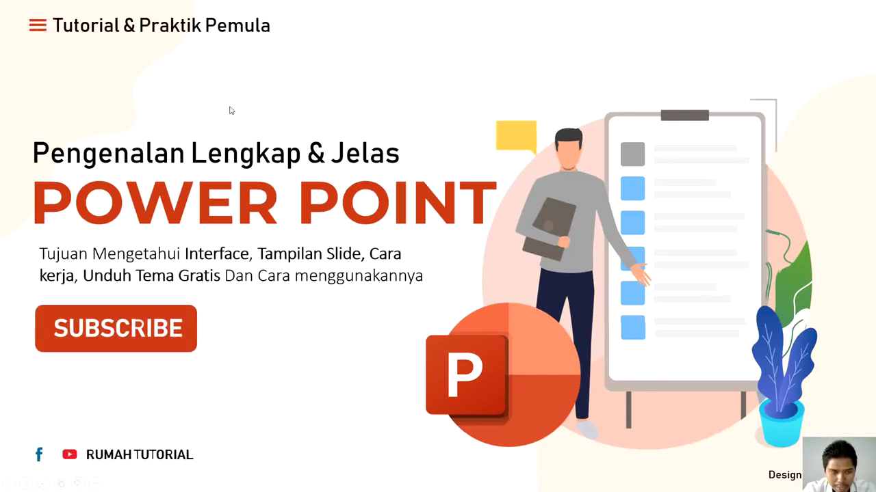
{"action": "left_click", "coordinate": [230, 110]}
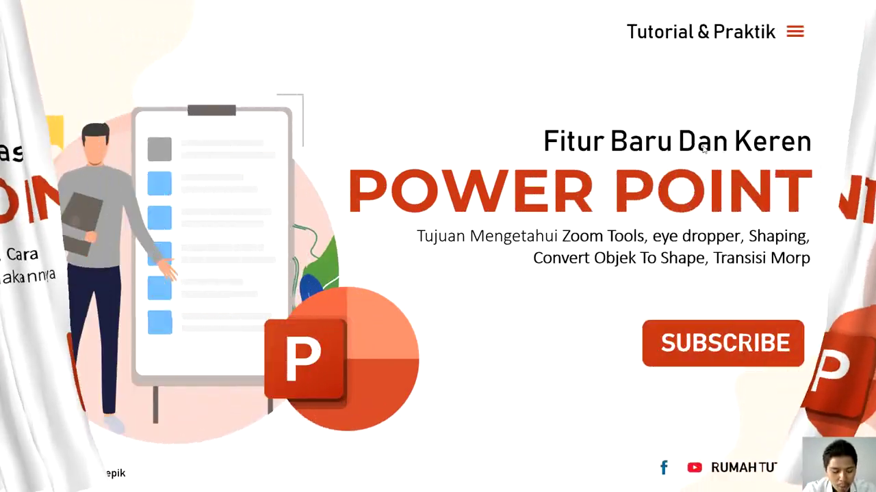
{"action": "key", "text": "Escape"}
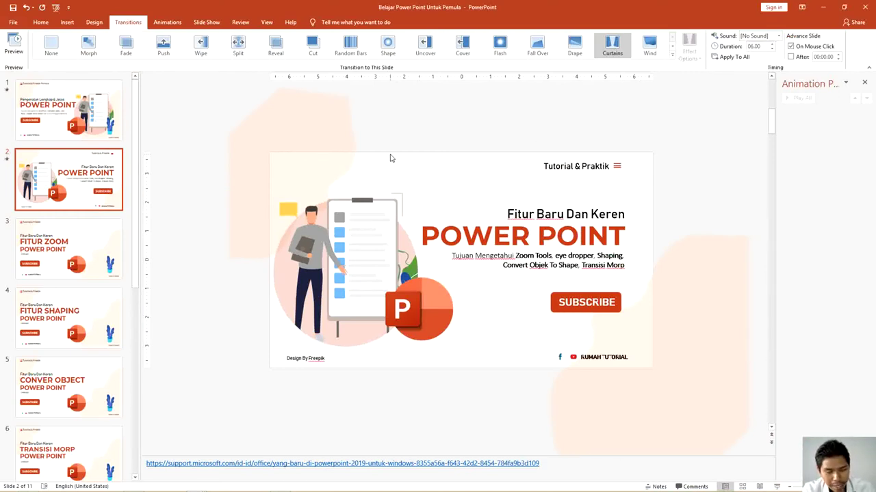
Step: Switch from PowerPoint to Chrome's Google results for 'slidego' and select the search term
{"action": "key", "text": "alt+Tab"}
{"action": "key", "text": "Tab"}
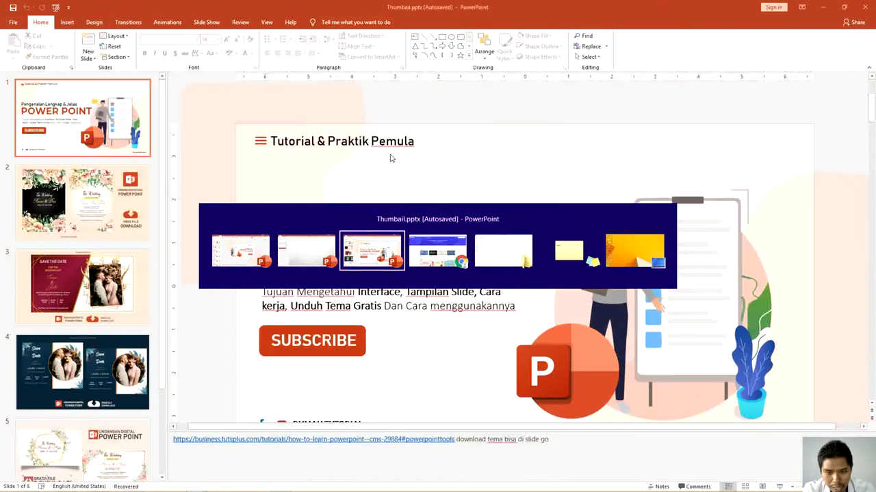
{"action": "key", "text": "Tab"}
{"action": "left_click", "coordinate": [55, 7]}
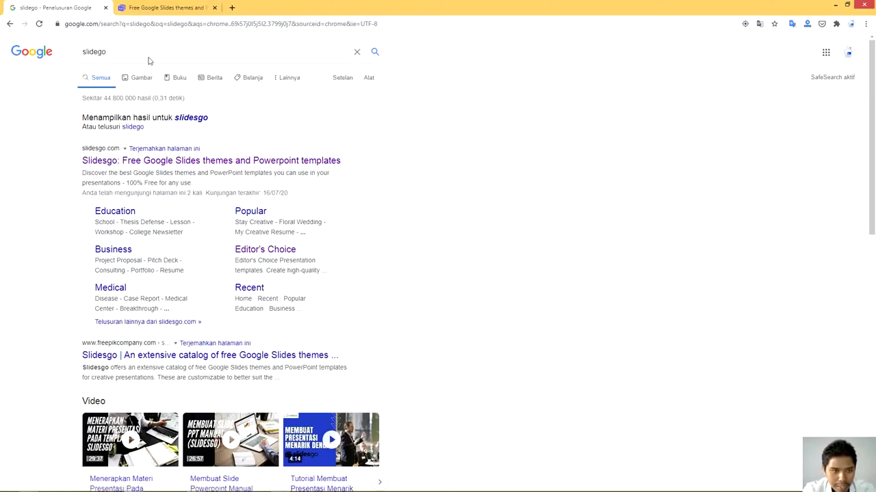
{"action": "left_click_drag", "start_coordinate": [148, 50], "coordinate": [71, 49]}
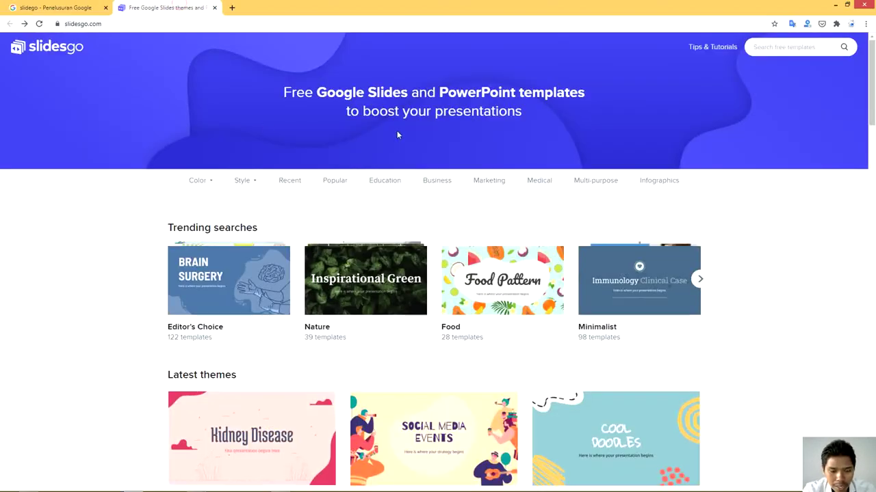
Step: Scroll down to Slidesgo's Popular themes and open the E-Learning template page
{"action": "scroll", "coordinate": [389, 253], "scroll_direction": "down", "scroll_amount": 5}
{"action": "scroll", "coordinate": [434, 261], "scroll_direction": "down", "scroll_amount": 8}
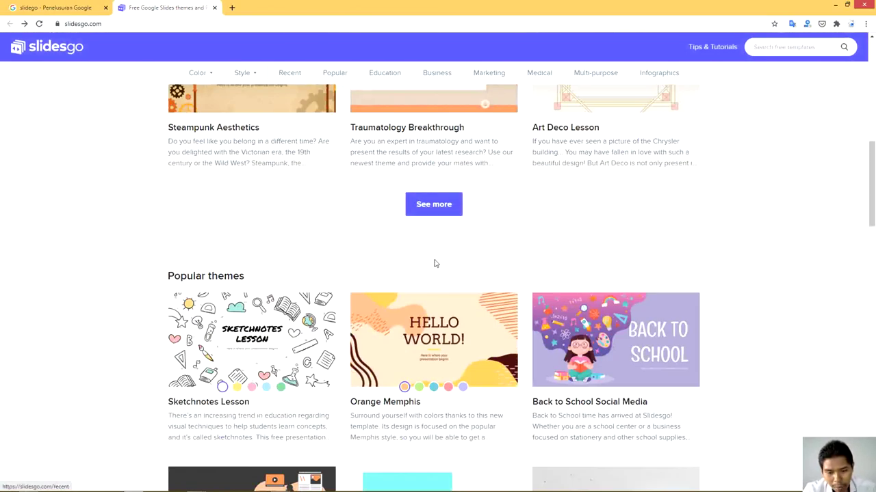
{"action": "scroll", "coordinate": [444, 258], "scroll_direction": "up", "scroll_amount": 1}
{"action": "scroll", "coordinate": [444, 259], "scroll_direction": "down", "scroll_amount": 3}
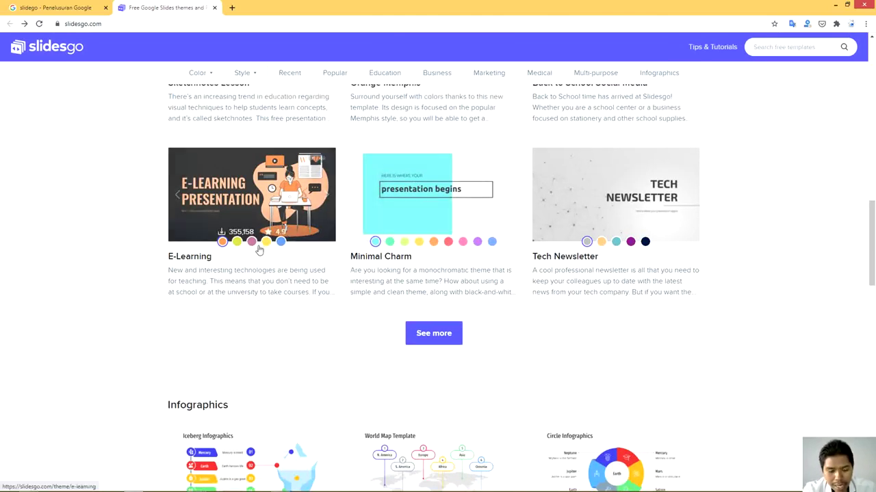
{"action": "left_click", "coordinate": [193, 259]}
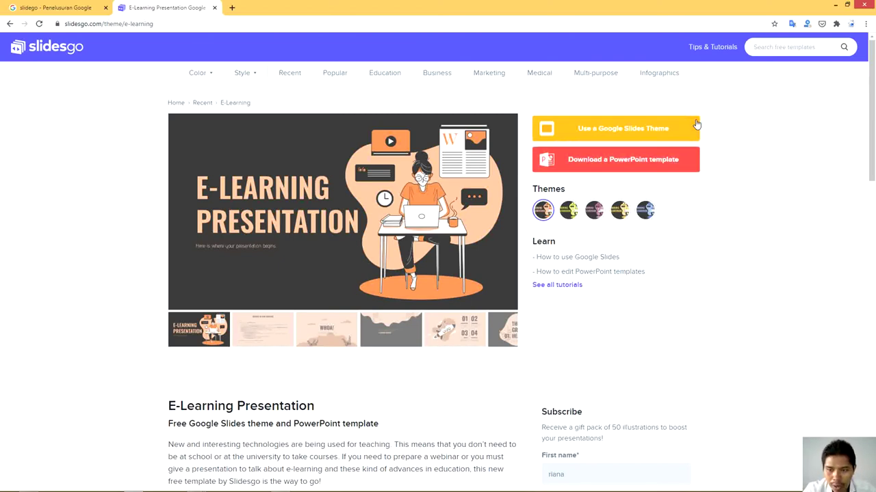
Step: Download the E-Learning template as a PowerPoint .pptx and scroll through its description and features
{"action": "left_click", "coordinate": [619, 164]}
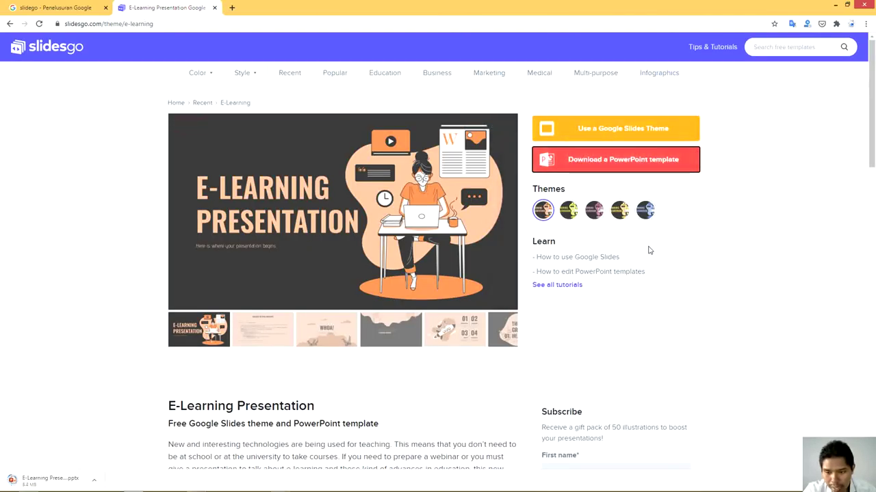
{"action": "scroll", "coordinate": [642, 241], "scroll_direction": "down", "scroll_amount": 1}
{"action": "scroll", "coordinate": [642, 241], "scroll_direction": "down", "scroll_amount": 2}
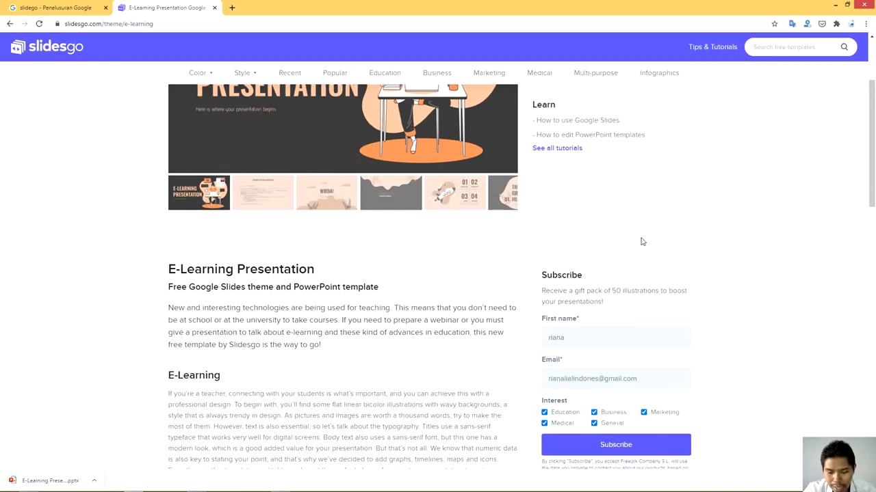
{"action": "scroll", "coordinate": [644, 238], "scroll_direction": "up", "scroll_amount": 3}
{"action": "scroll", "coordinate": [602, 222], "scroll_direction": "down", "scroll_amount": 2}
{"action": "scroll", "coordinate": [603, 222], "scroll_direction": "down", "scroll_amount": 3}
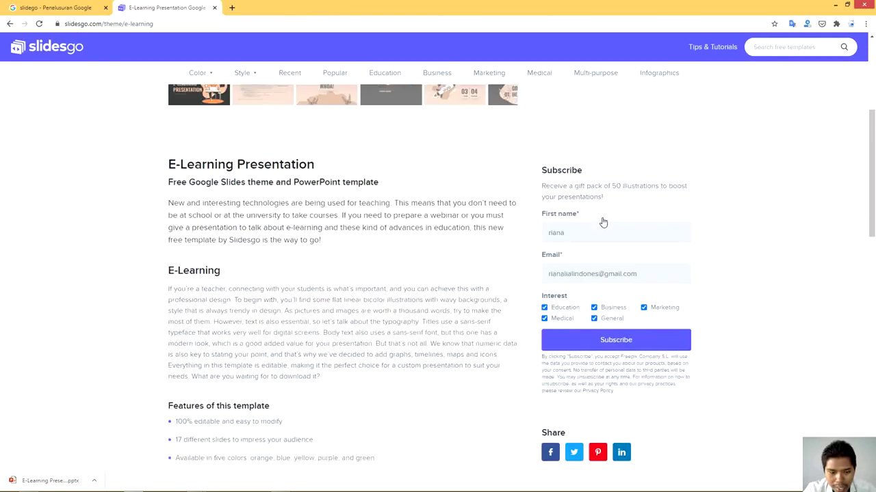
{"action": "scroll", "coordinate": [603, 222], "scroll_direction": "down", "scroll_amount": 3}
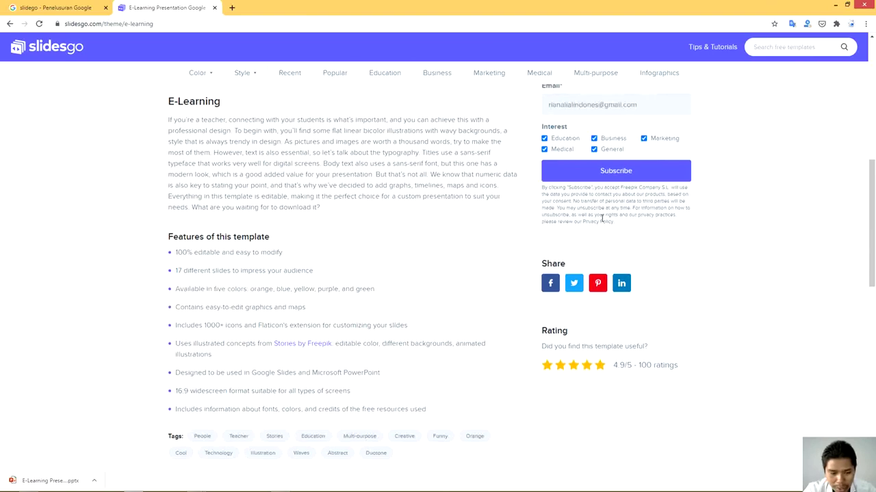
{"action": "scroll", "coordinate": [603, 223], "scroll_direction": "down", "scroll_amount": 2}
{"action": "scroll", "coordinate": [602, 218], "scroll_direction": "up", "scroll_amount": 1}
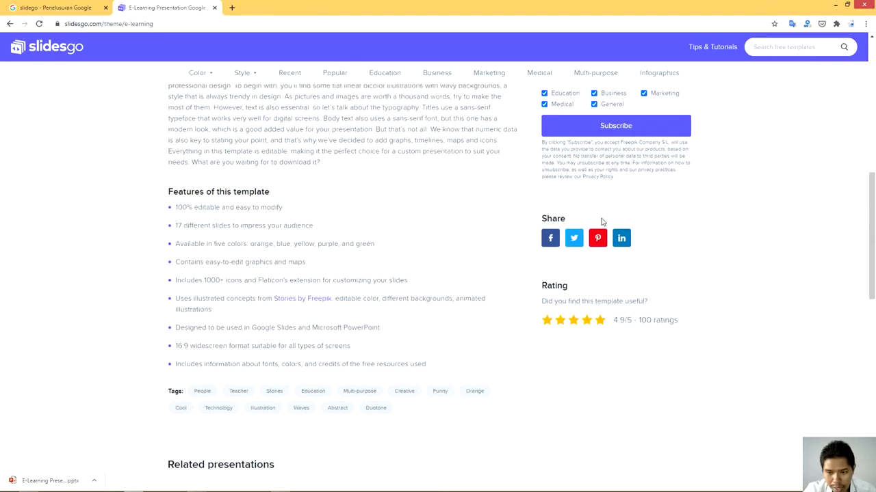
{"action": "scroll", "coordinate": [602, 220], "scroll_direction": "up", "scroll_amount": 1}
{"action": "scroll", "coordinate": [643, 231], "scroll_direction": "up", "scroll_amount": 3}
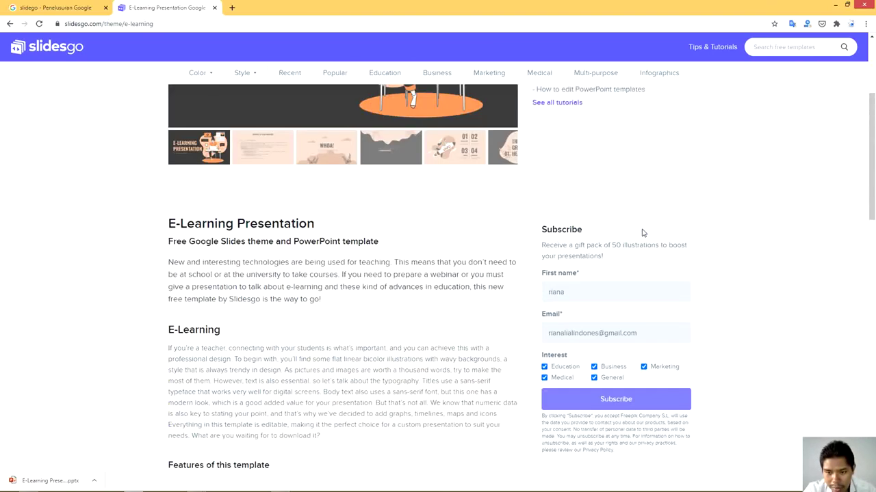
{"action": "scroll", "coordinate": [651, 227], "scroll_direction": "up", "scroll_amount": 1}
{"action": "scroll", "coordinate": [651, 226], "scroll_direction": "up", "scroll_amount": 1}
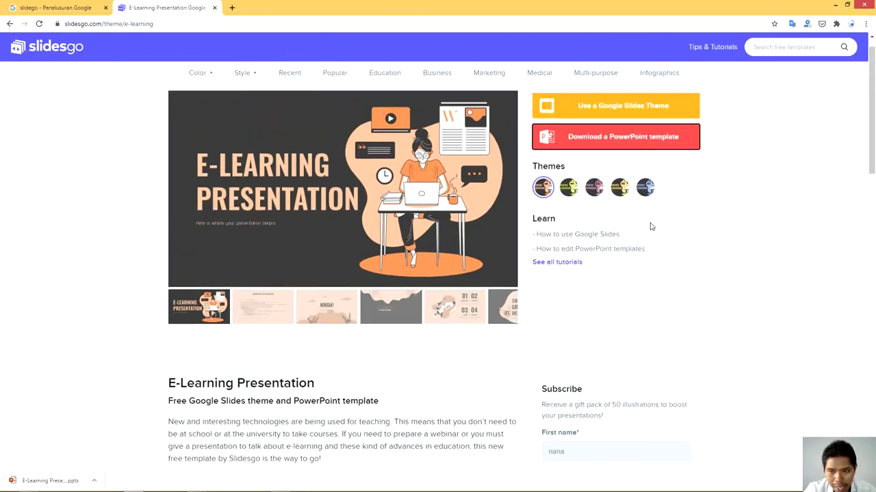
{"action": "scroll", "coordinate": [652, 226], "scroll_direction": "up", "scroll_amount": 1}
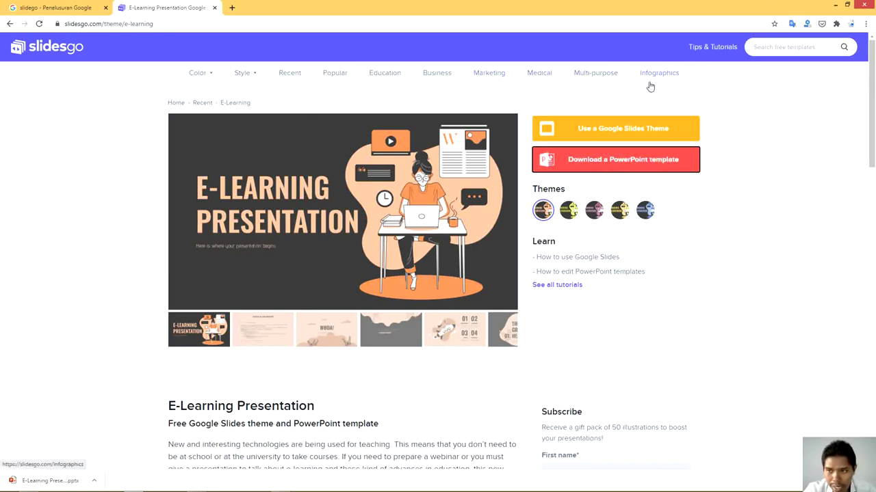
Step: Open the downloaded Slidesgo E-Learning template from Chrome in PowerPoint and enable editing
{"action": "left_click", "coordinate": [95, 481]}
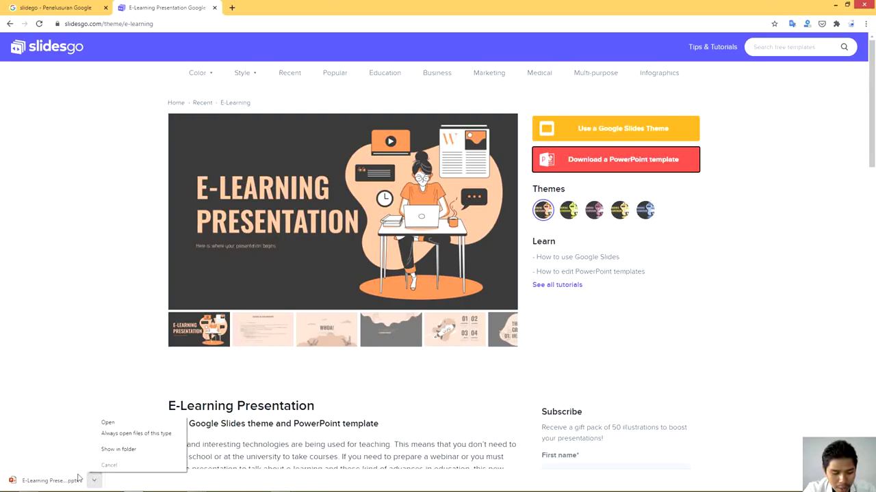
{"action": "left_click", "coordinate": [107, 422]}
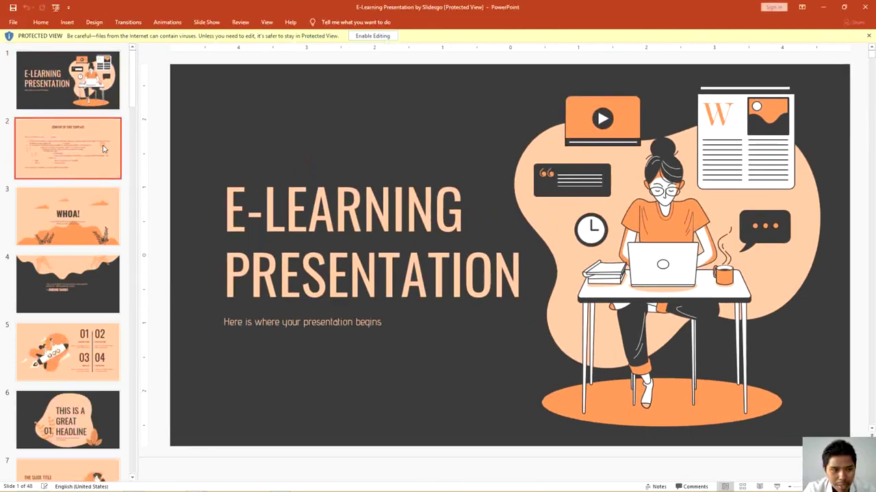
{"action": "left_click", "coordinate": [104, 149]}
{"action": "left_click", "coordinate": [83, 81]}
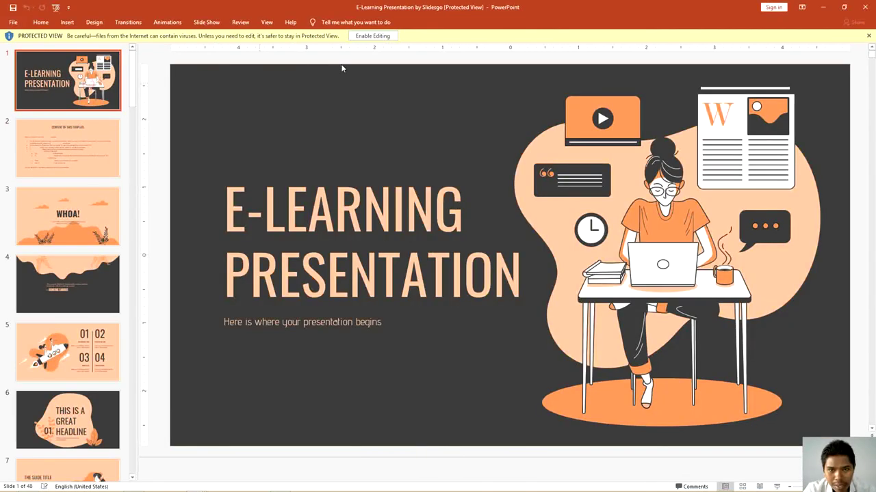
{"action": "left_click", "coordinate": [368, 40]}
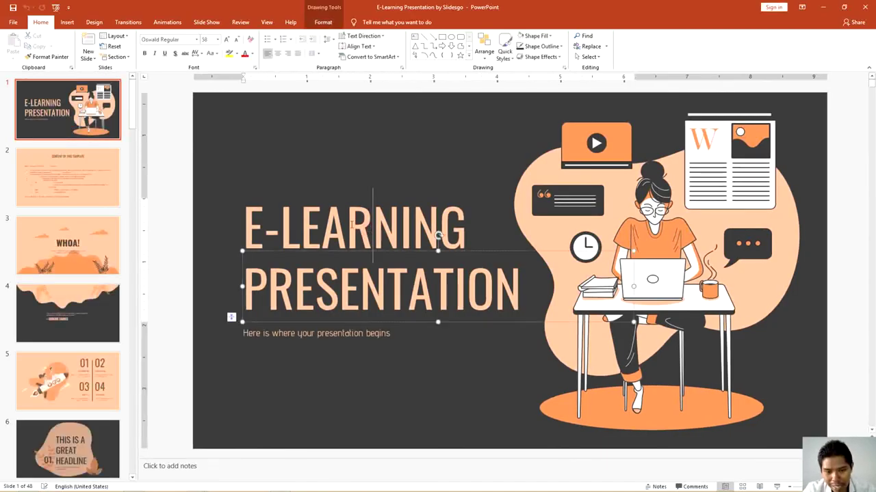
Step: Browse slides 2 to 5, including the WHOA! slide, and select the rocket illustration
{"action": "left_click", "coordinate": [65, 192]}
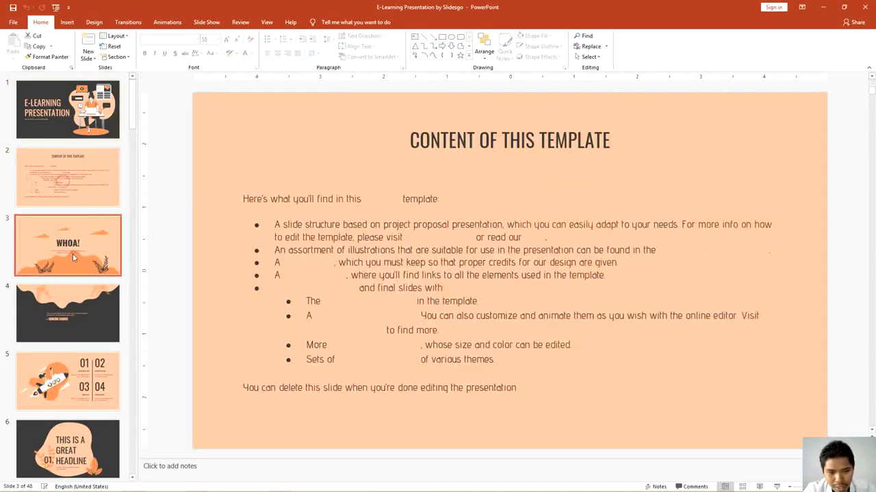
{"action": "left_click", "coordinate": [73, 254]}
{"action": "scroll", "coordinate": [70, 209], "scroll_direction": "down", "scroll_amount": 2}
{"action": "left_click", "coordinate": [69, 213]}
{"action": "left_click", "coordinate": [66, 267]}
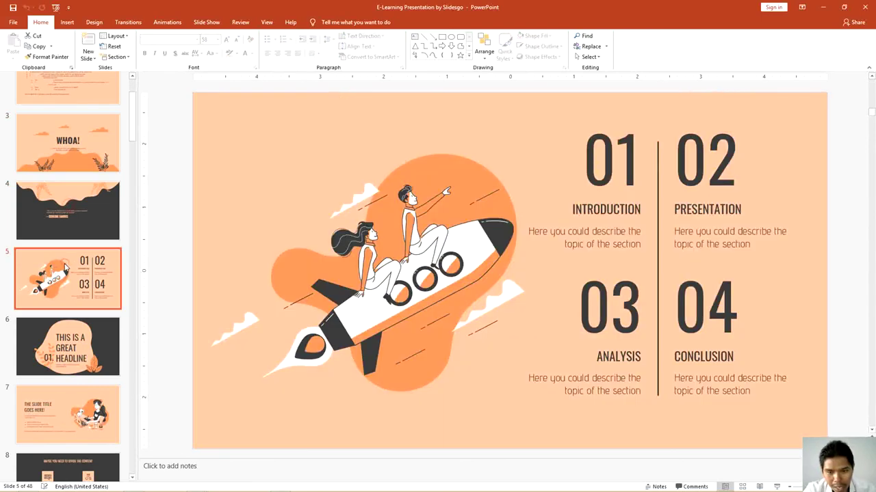
{"action": "left_click", "coordinate": [389, 212]}
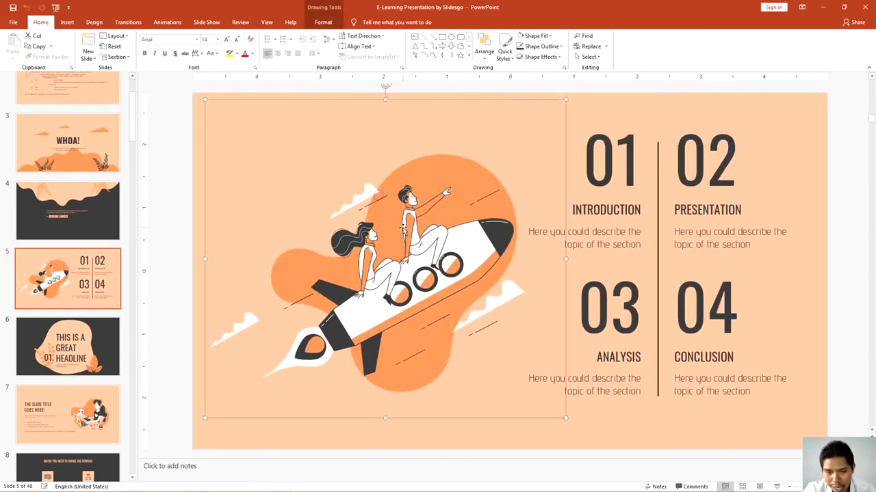
{"action": "left_click", "coordinate": [87, 275]}
Step: Open the three-columns slide, select its Mars and Jupiter icons, then view the Picture slide
{"action": "scroll", "coordinate": [87, 270], "scroll_direction": "down", "scroll_amount": 4}
{"action": "scroll", "coordinate": [87, 265], "scroll_direction": "down", "scroll_amount": 1}
{"action": "left_click", "coordinate": [88, 242]}
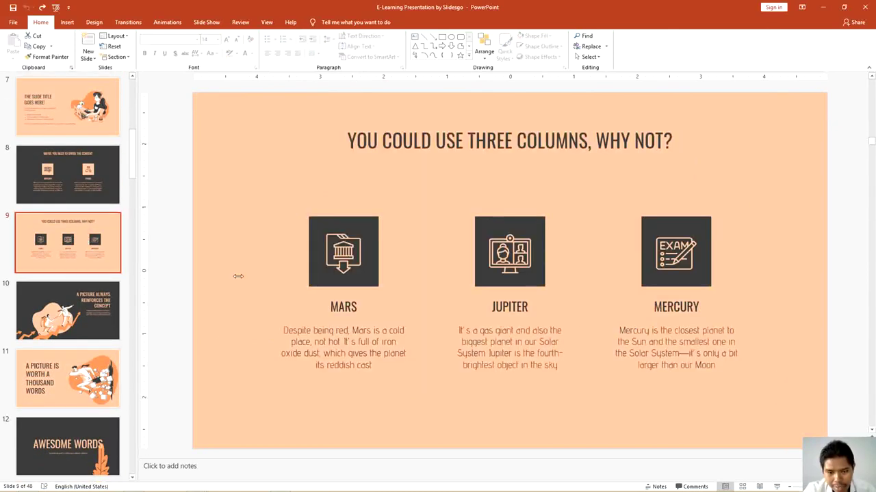
{"action": "left_click", "coordinate": [355, 270]}
{"action": "left_click", "coordinate": [487, 262]}
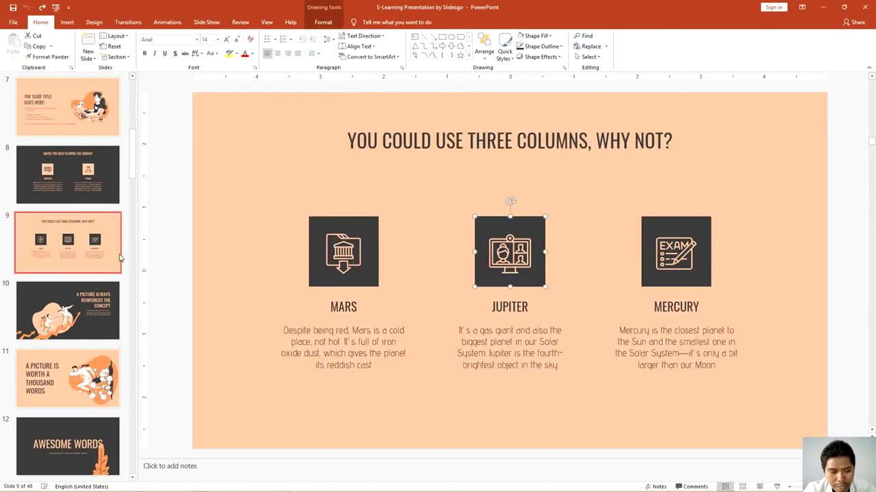
{"action": "scroll", "coordinate": [79, 243], "scroll_direction": "down", "scroll_amount": 3}
{"action": "left_click", "coordinate": [80, 243]}
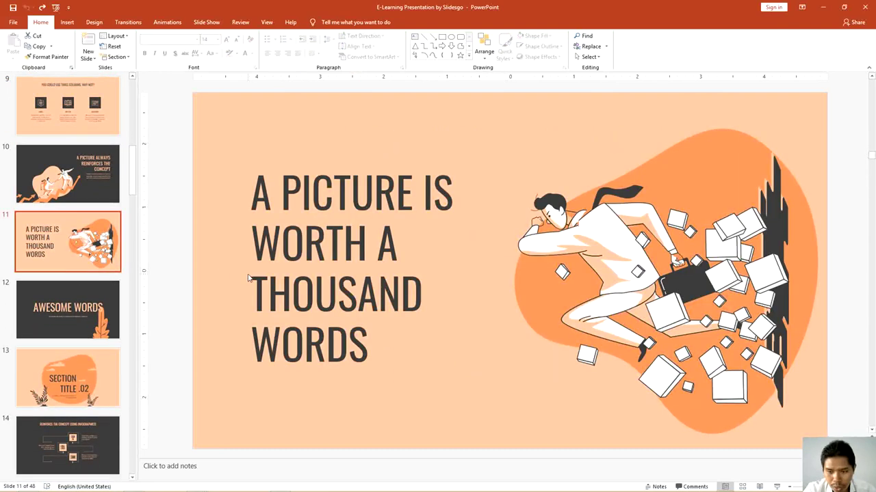
Step: Scroll further down the deck to view the map slide and the Mobile Web slide
{"action": "scroll", "coordinate": [95, 289], "scroll_direction": "down", "scroll_amount": 2}
{"action": "scroll", "coordinate": [94, 289], "scroll_direction": "down", "scroll_amount": 2}
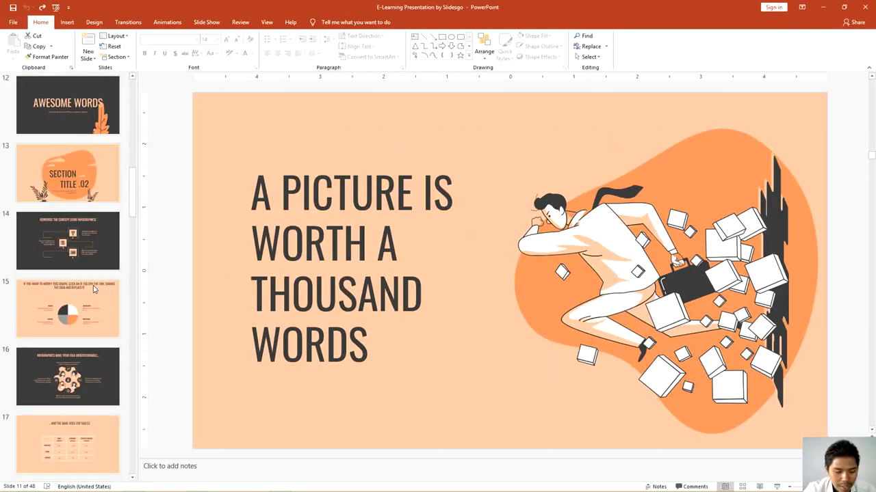
{"action": "scroll", "coordinate": [94, 290], "scroll_direction": "down", "scroll_amount": 3}
{"action": "scroll", "coordinate": [94, 289], "scroll_direction": "down", "scroll_amount": 2}
{"action": "scroll", "coordinate": [89, 267], "scroll_direction": "down", "scroll_amount": 2}
{"action": "left_click", "coordinate": [86, 250]}
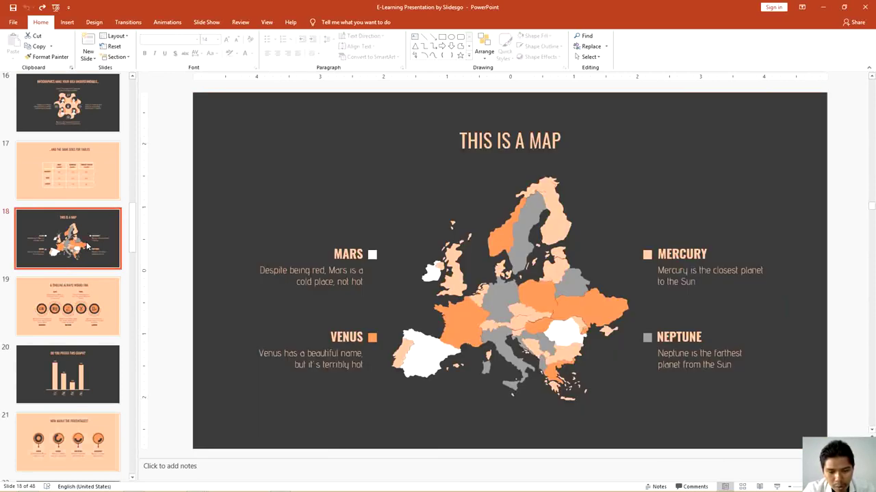
{"action": "scroll", "coordinate": [87, 250], "scroll_direction": "down", "scroll_amount": 2}
{"action": "scroll", "coordinate": [86, 250], "scroll_direction": "down", "scroll_amount": 2}
{"action": "scroll", "coordinate": [85, 251], "scroll_direction": "down", "scroll_amount": 3}
{"action": "scroll", "coordinate": [84, 253], "scroll_direction": "down", "scroll_amount": 2}
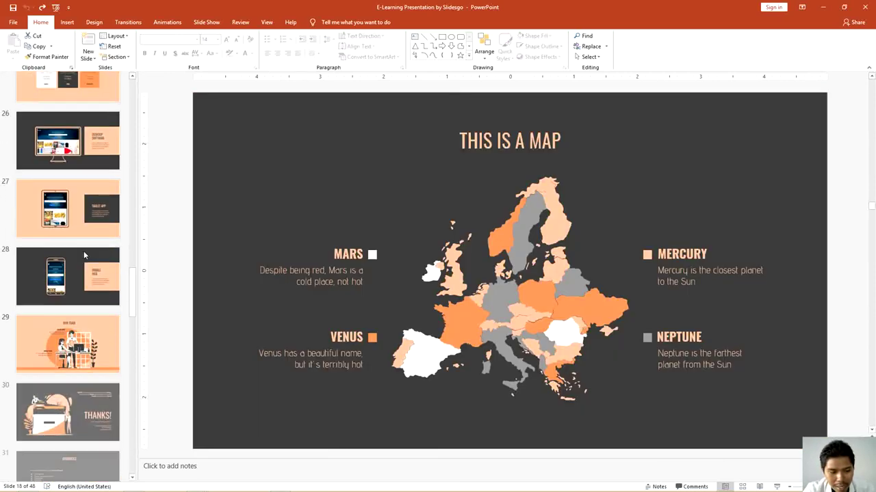
{"action": "scroll", "coordinate": [84, 255], "scroll_direction": "down", "scroll_amount": 1}
{"action": "left_click", "coordinate": [84, 255]}
{"action": "scroll", "coordinate": [84, 255], "scroll_direction": "down", "scroll_amount": 3}
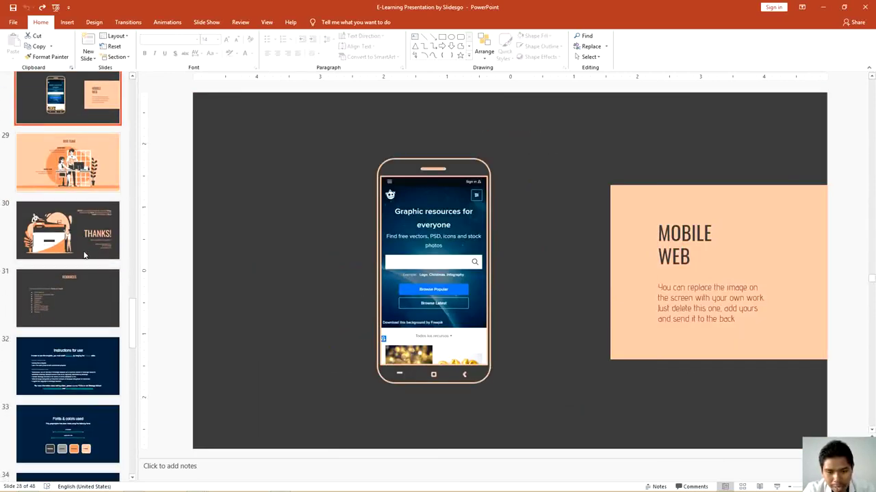
{"action": "scroll", "coordinate": [84, 256], "scroll_direction": "down", "scroll_amount": 2}
{"action": "scroll", "coordinate": [82, 258], "scroll_direction": "down", "scroll_amount": 2}
{"action": "scroll", "coordinate": [79, 260], "scroll_direction": "down", "scroll_amount": 2}
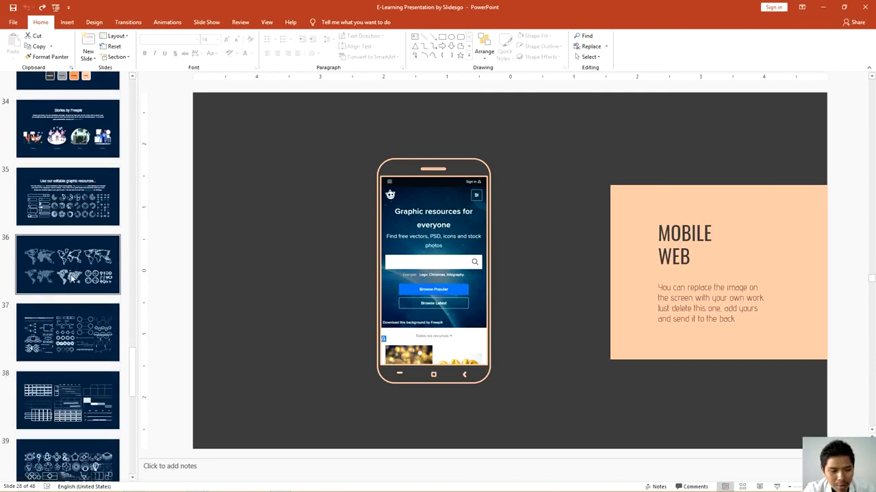
{"action": "scroll", "coordinate": [73, 266], "scroll_direction": "down", "scroll_amount": 1}
{"action": "scroll", "coordinate": [73, 265], "scroll_direction": "up", "scroll_amount": 1}
Step: View the editable resources slides: graphics, slide 37, tables, slide 40 infographics and icons
{"action": "left_click", "coordinate": [73, 246]}
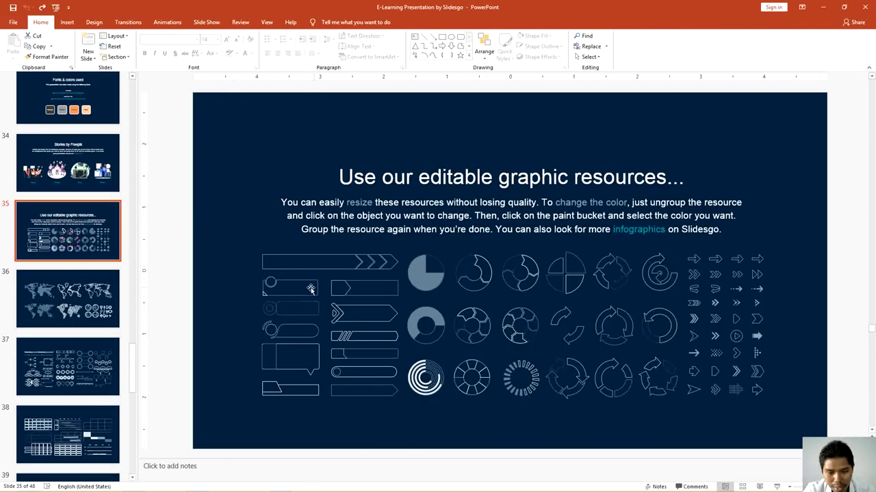
{"action": "left_click", "coordinate": [116, 363]}
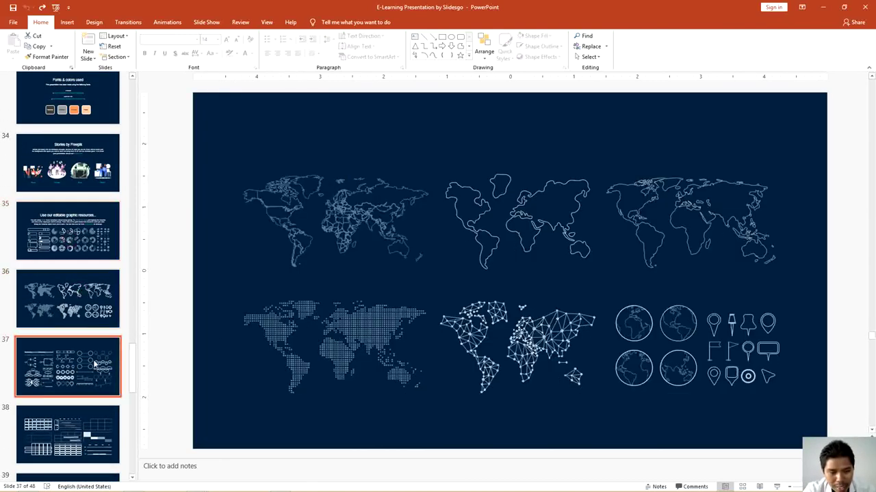
{"action": "left_click", "coordinate": [86, 418]}
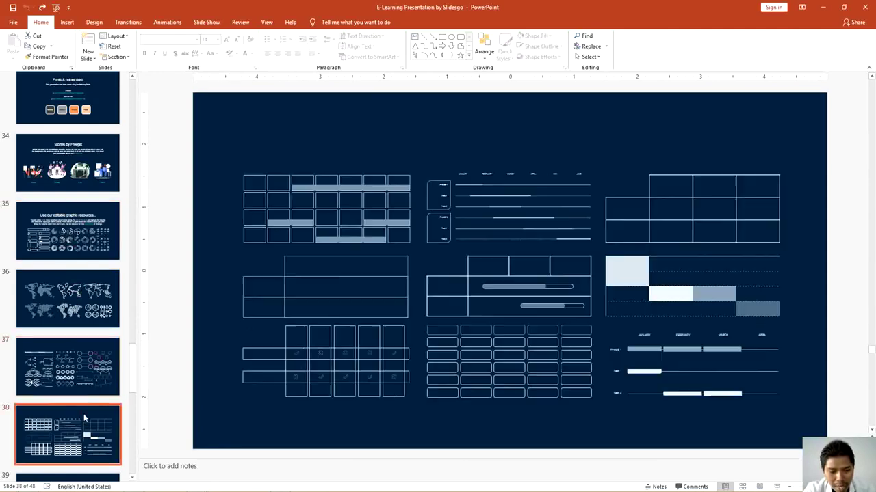
{"action": "scroll", "coordinate": [186, 355], "scroll_direction": "down", "scroll_amount": 3}
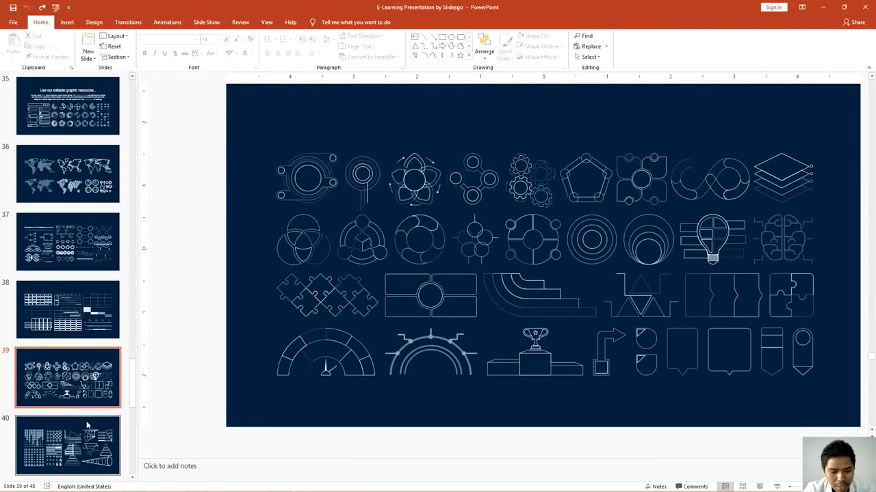
{"action": "left_click", "coordinate": [88, 421]}
{"action": "scroll", "coordinate": [99, 327], "scroll_direction": "down", "scroll_amount": 3}
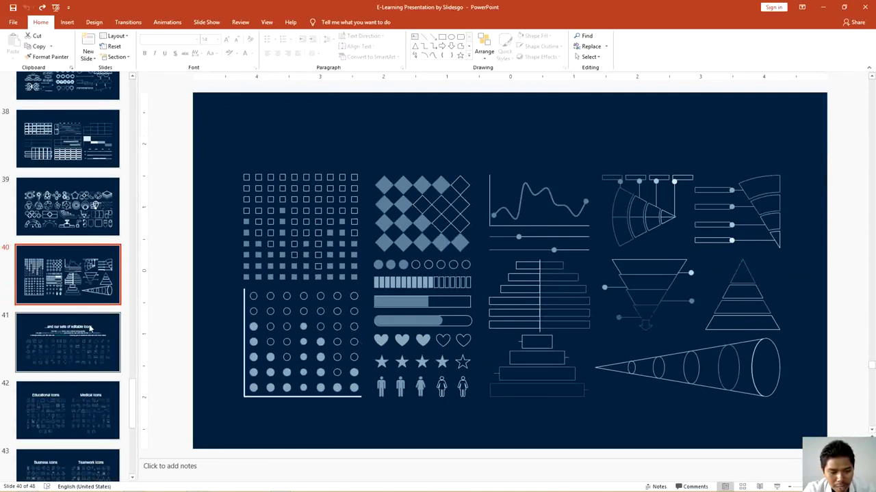
{"action": "left_click", "coordinate": [99, 326]}
Step: Select the briefcase icon on slide 41 and preview its Shape Fill colours without applying any
{"action": "left_click", "coordinate": [273, 269]}
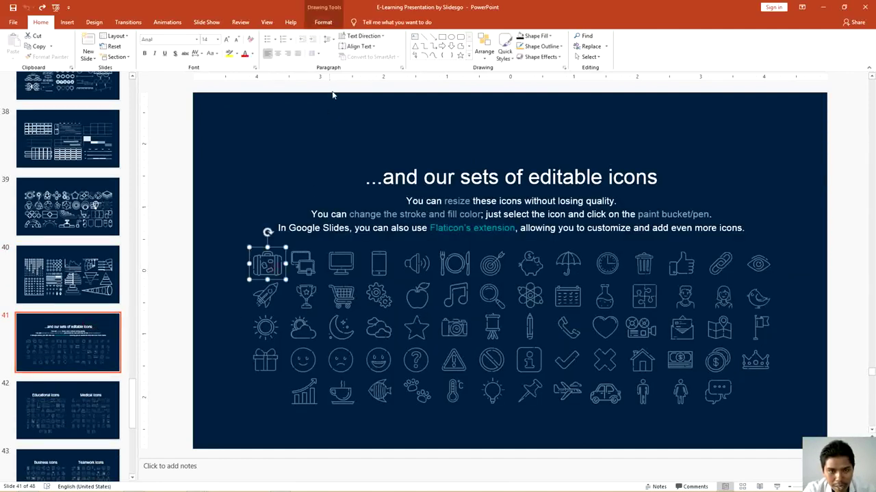
{"action": "left_click", "coordinate": [323, 22]}
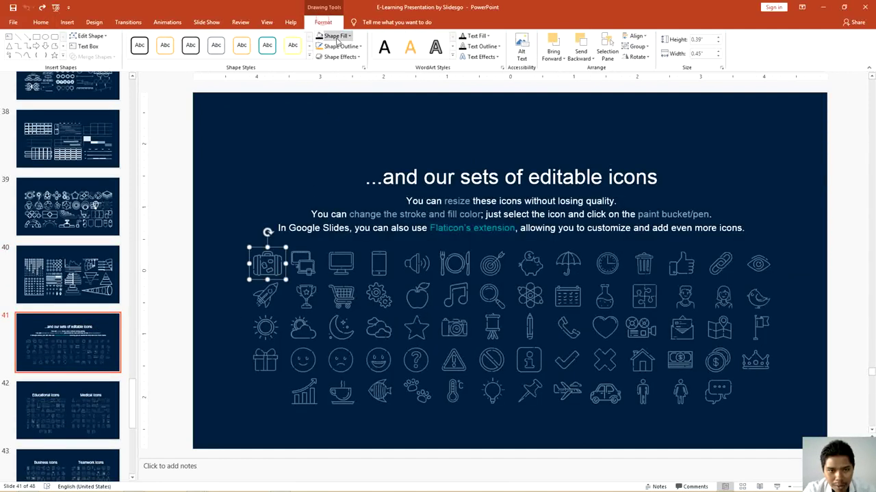
{"action": "left_click", "coordinate": [337, 37]}
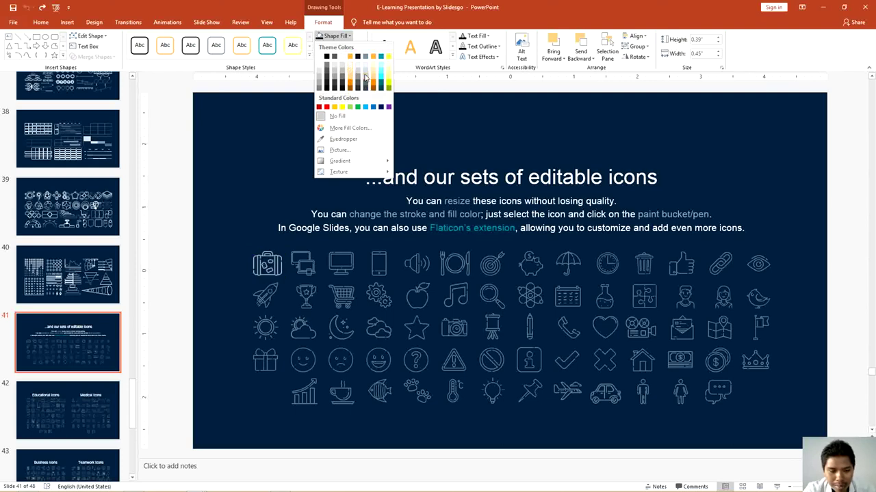
{"action": "left_click", "coordinate": [245, 100]}
{"action": "scroll", "coordinate": [133, 205], "scroll_direction": "down", "scroll_amount": 7}
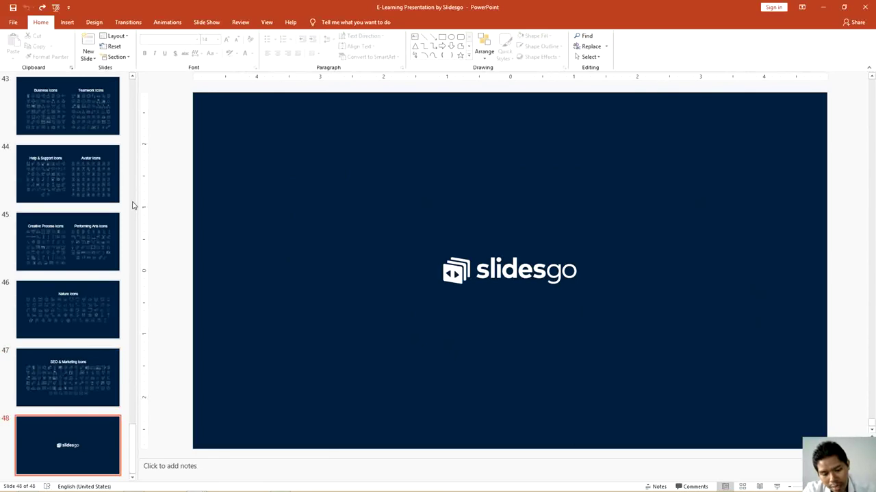
Step: View the final slidesgo logo slide, close the E-Learning deck, and switch to Thumbail.pptx
{"action": "left_click", "coordinate": [64, 432]}
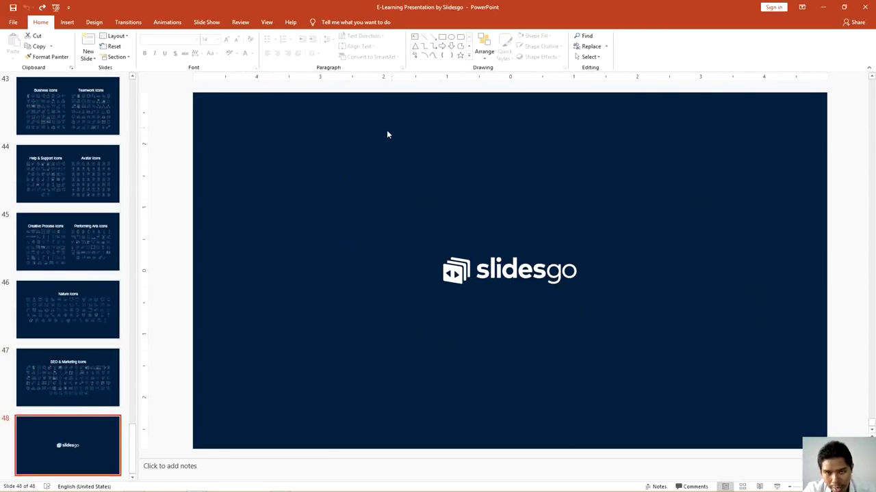
{"action": "left_click", "coordinate": [455, 272]}
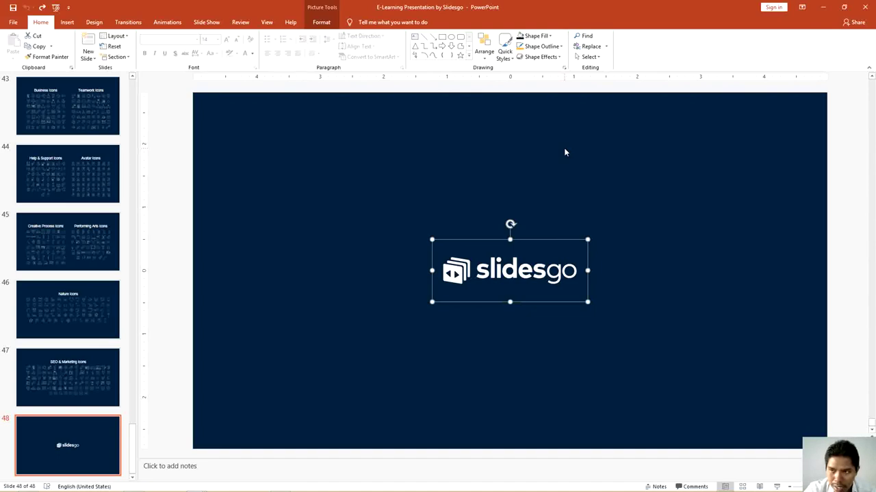
{"action": "left_click", "coordinate": [866, 6]}
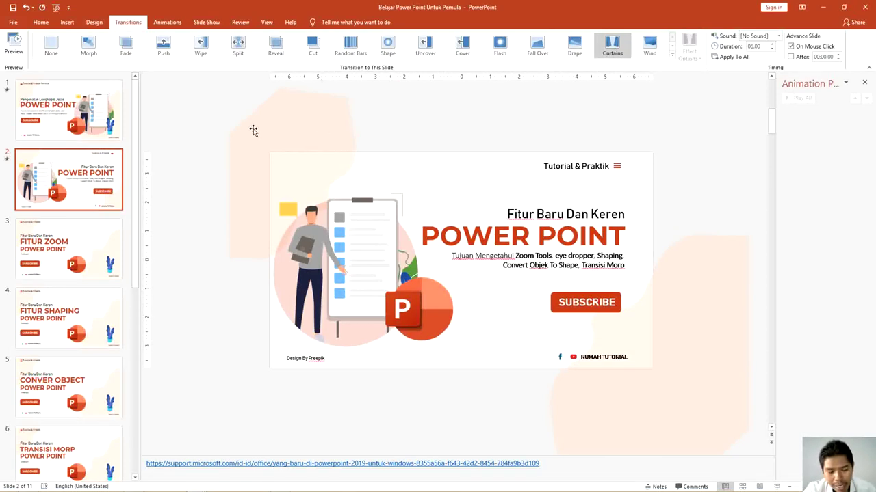
{"action": "key", "text": "alt+Tab"}
{"action": "key", "text": "alt+Tab"}
{"action": "key", "text": "alt+Tab"}
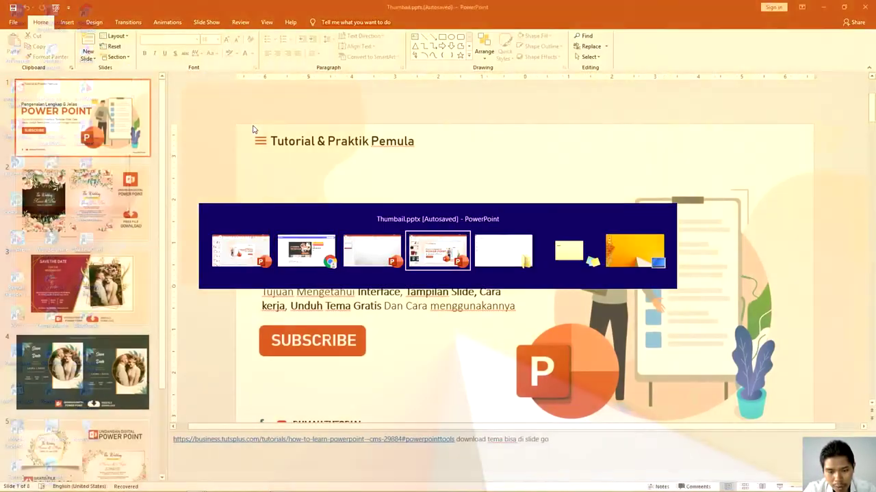